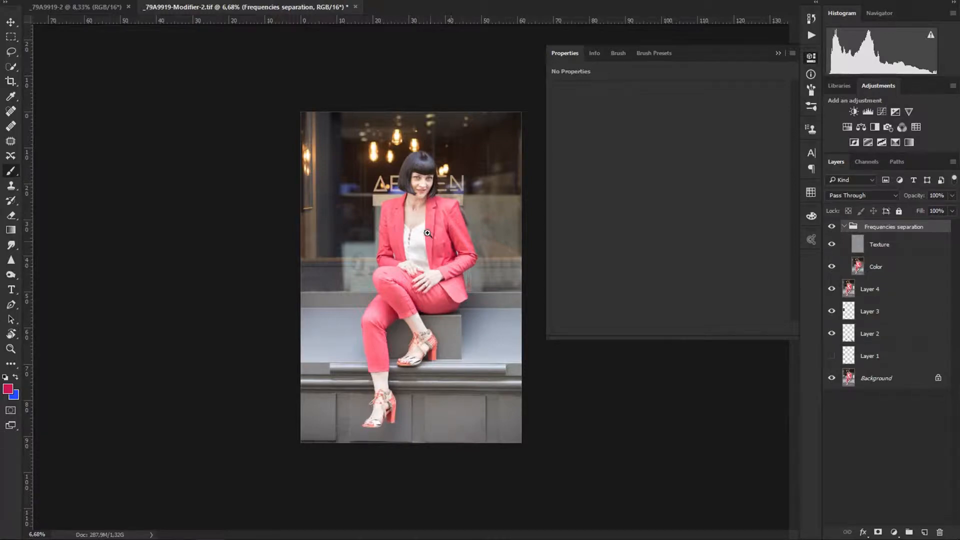
Examine the overexposed white blouse, jacket and hands of the seated model at several magnifications
scroll(428, 233, "up", 10)
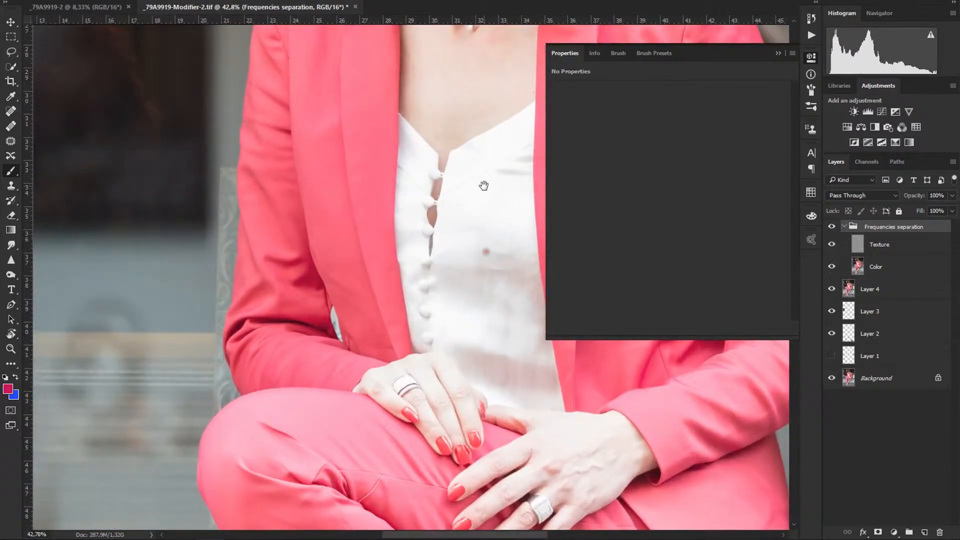
left_click_drag(483, 185, 409, 225)
left_click_drag(515, 195, 439, 388)
left_click_drag(391, 127, 377, 295)
scroll(365, 350, "down", 5)
left_click_drag(356, 394, 351, 198)
left_click_drag(354, 258, 335, 277)
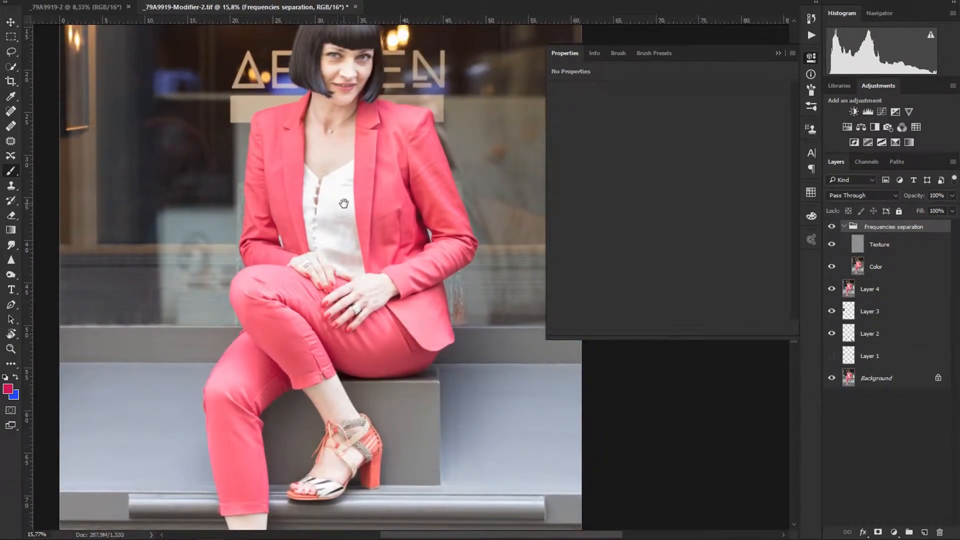
left_click_drag(339, 206, 364, 210)
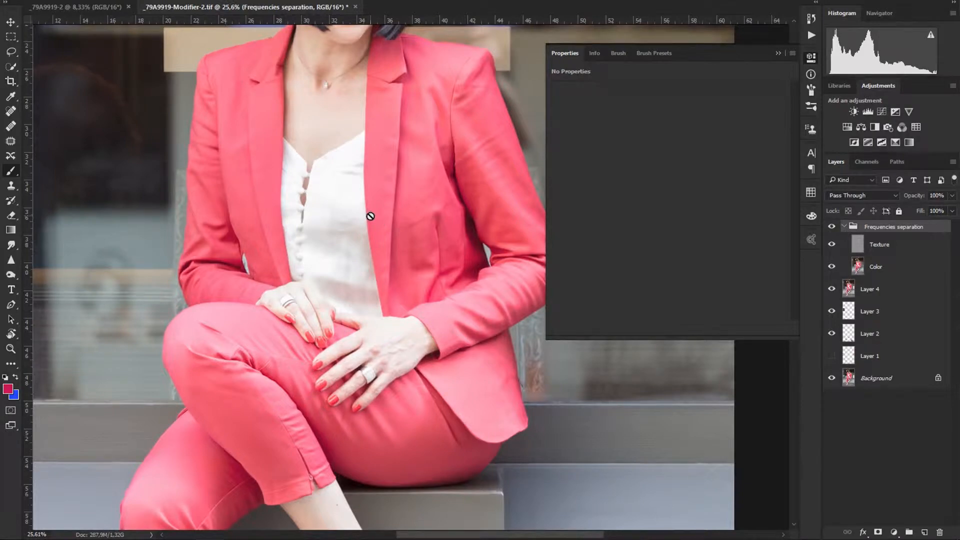
Collapse the Frequencies separation group and try recovering the blouse highlights with a Curves adjustment layer that strongly darkens the image
left_click(843, 228)
left_click(881, 112)
left_click_drag(672, 193, 729, 209)
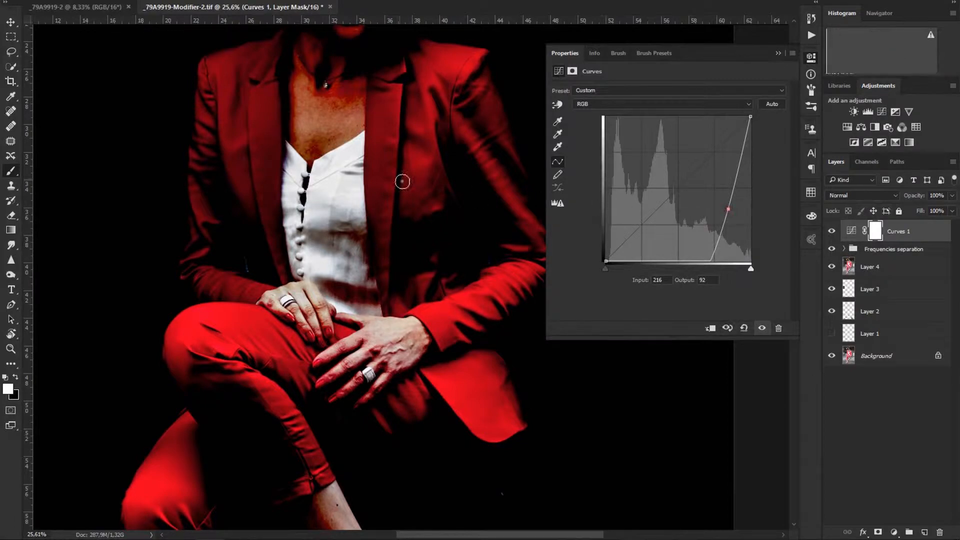
left_click_drag(344, 187, 367, 190)
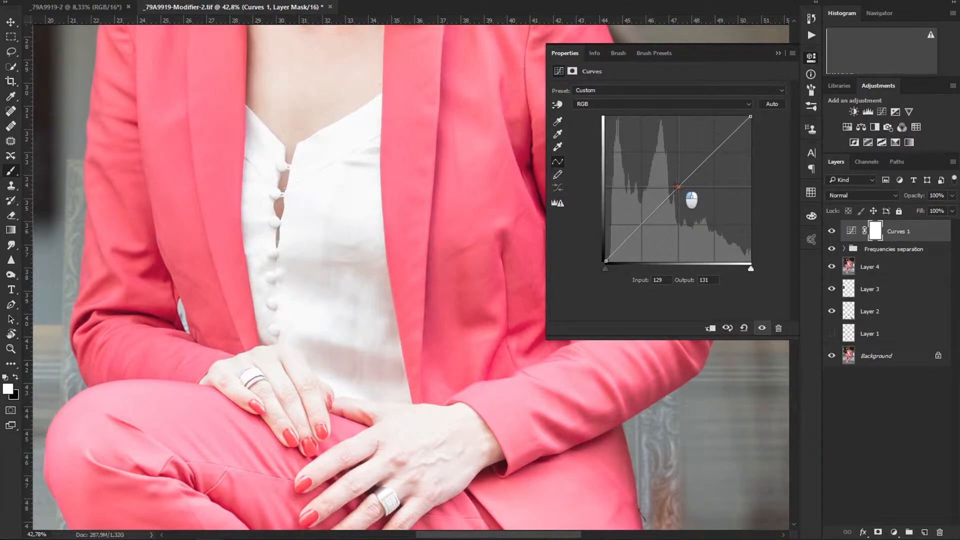
left_click(678, 186)
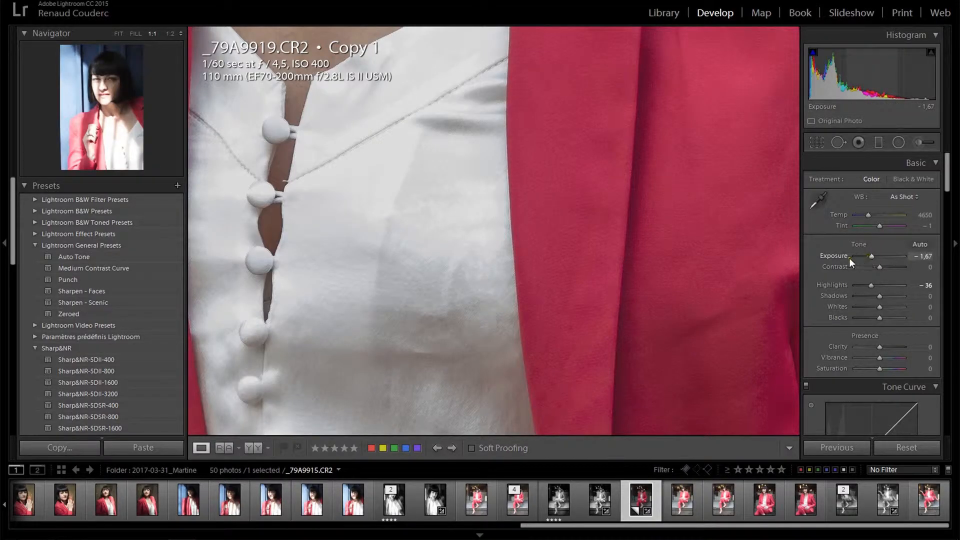
In Lightroom, reset Exposure and Highlights on the portrait's virtual copy, set Exposure to −2.02 and check the whole photo
double_click(834, 256)
double_click(833, 285)
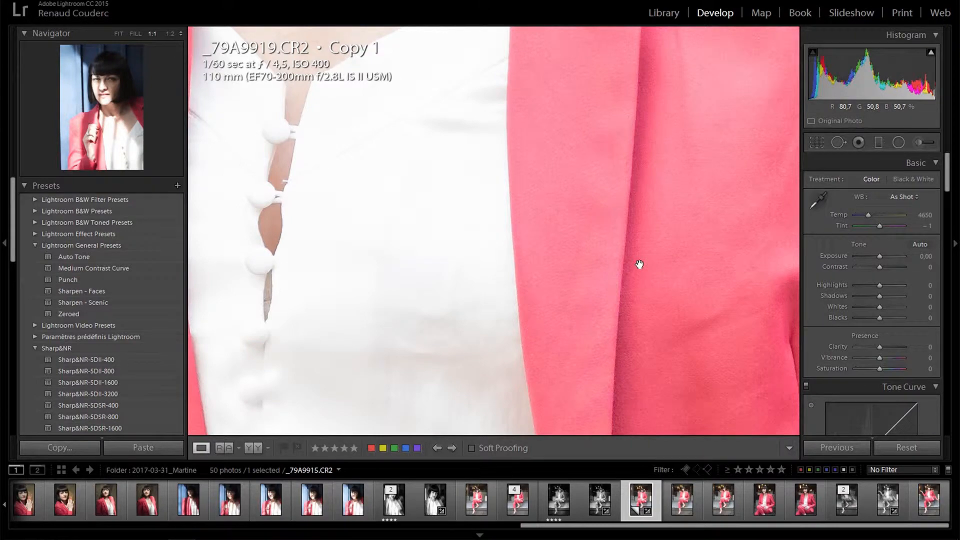
left_click_drag(878, 256, 870, 256)
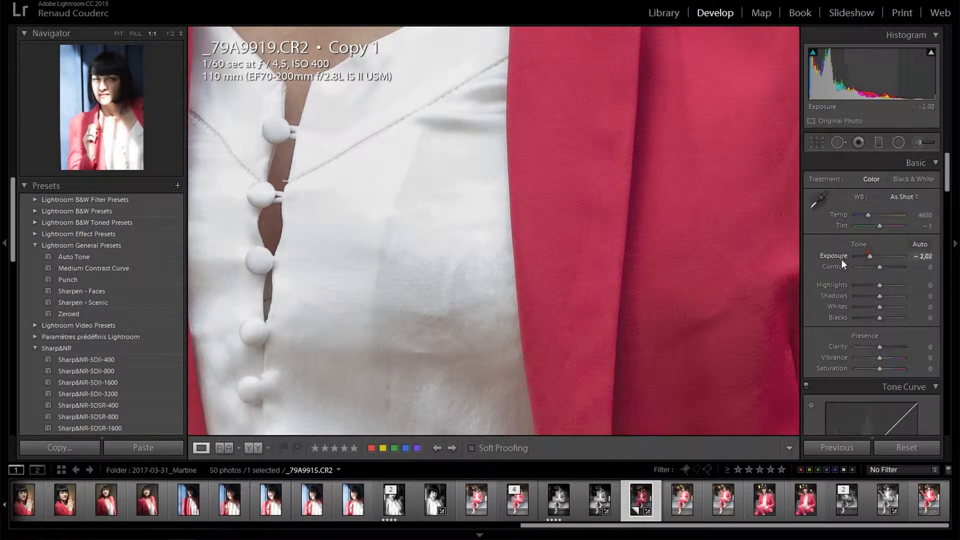
key("z")
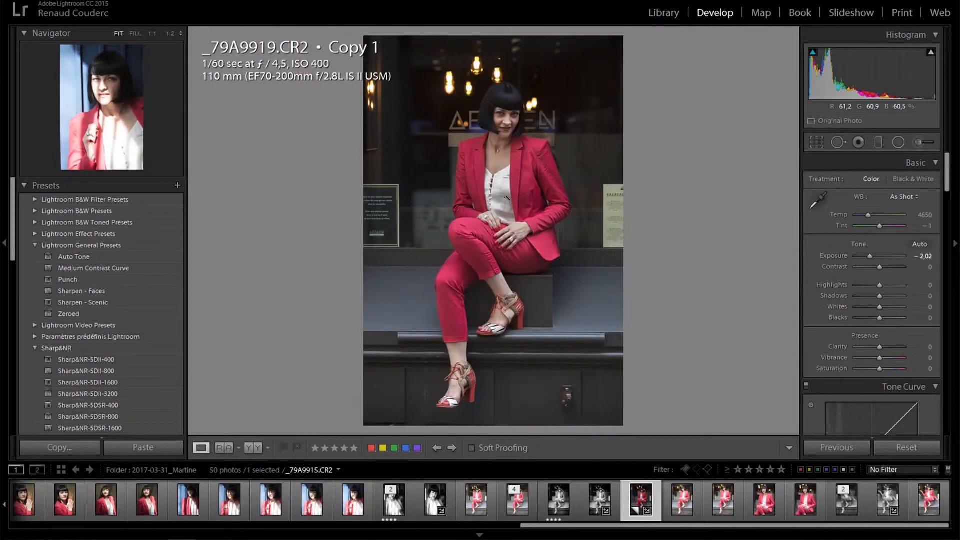
left_click(507, 198)
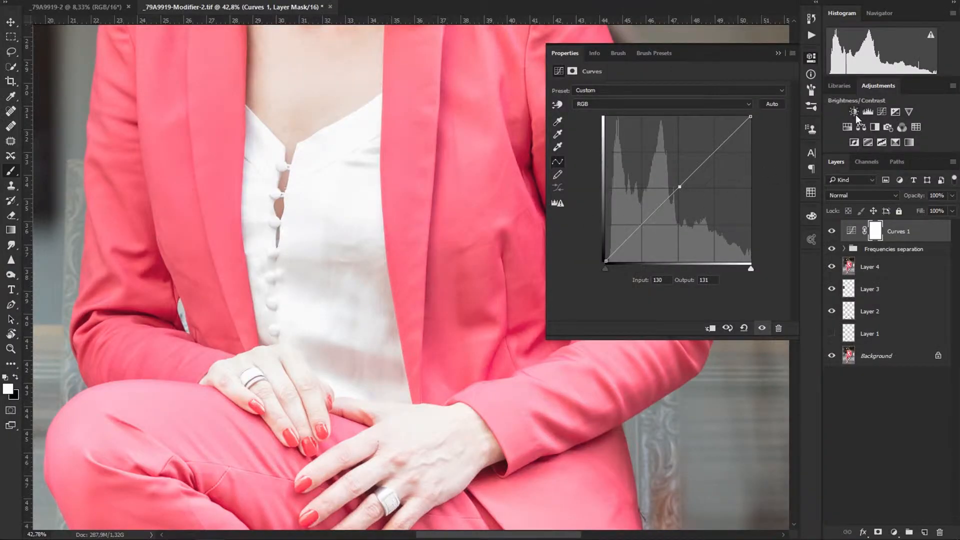
In Photoshop, try darkening the photo with a Brightness/Contrast adjustment layer at Brightness -89 and inspect the blouse
left_click(854, 111)
left_click_drag(667, 119, 604, 130)
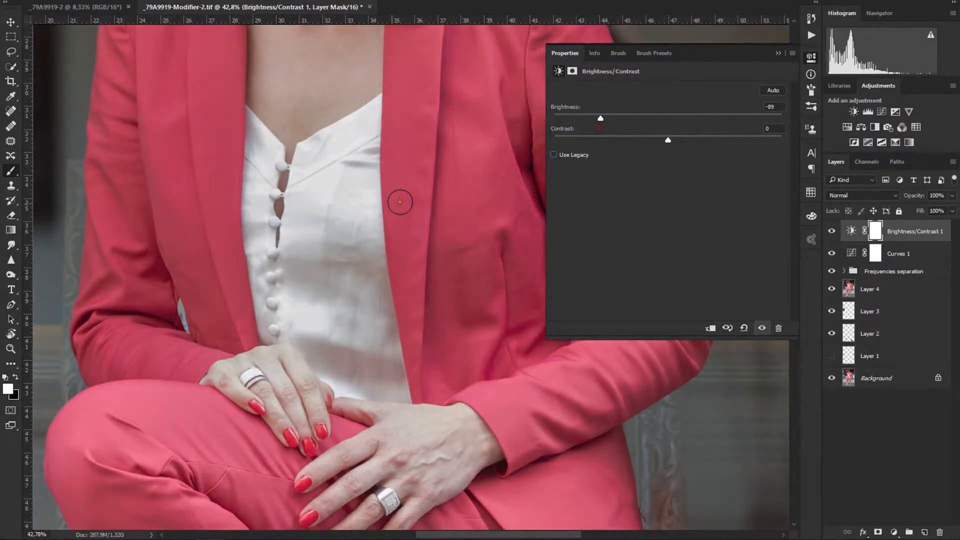
left_click_drag(338, 205, 363, 205)
left_click(770, 53)
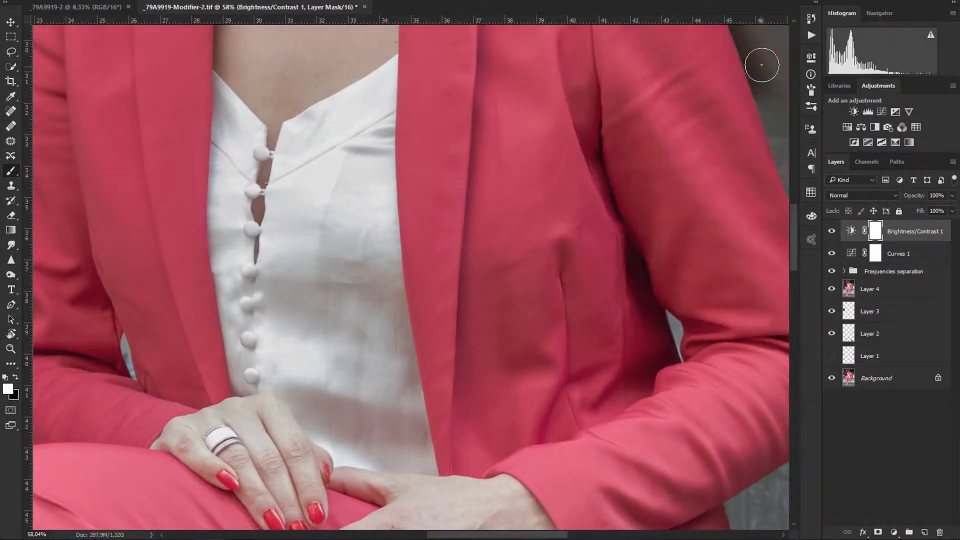
Switch to Lightroom and examine the blouse and the full figure in the underexposed version of the photo
key("alt+Tab")
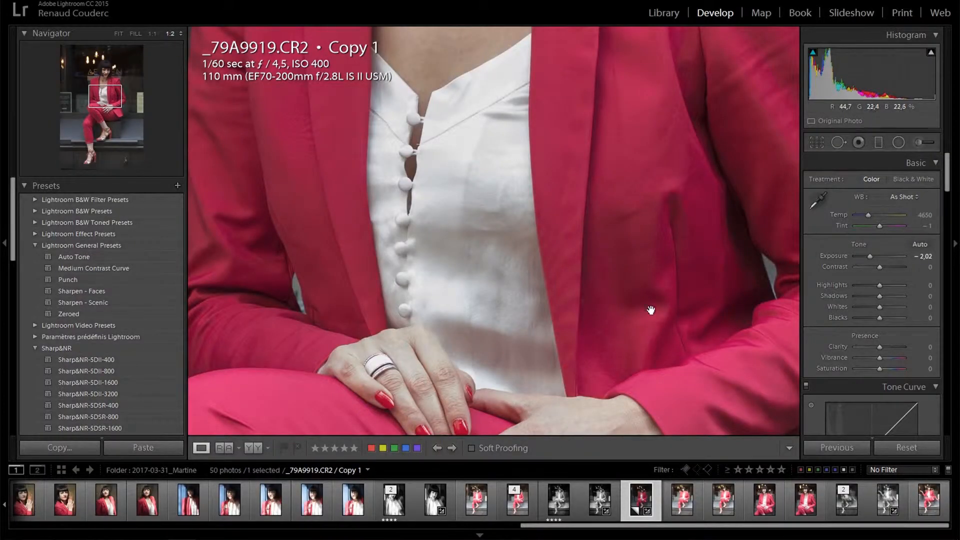
left_click(487, 295)
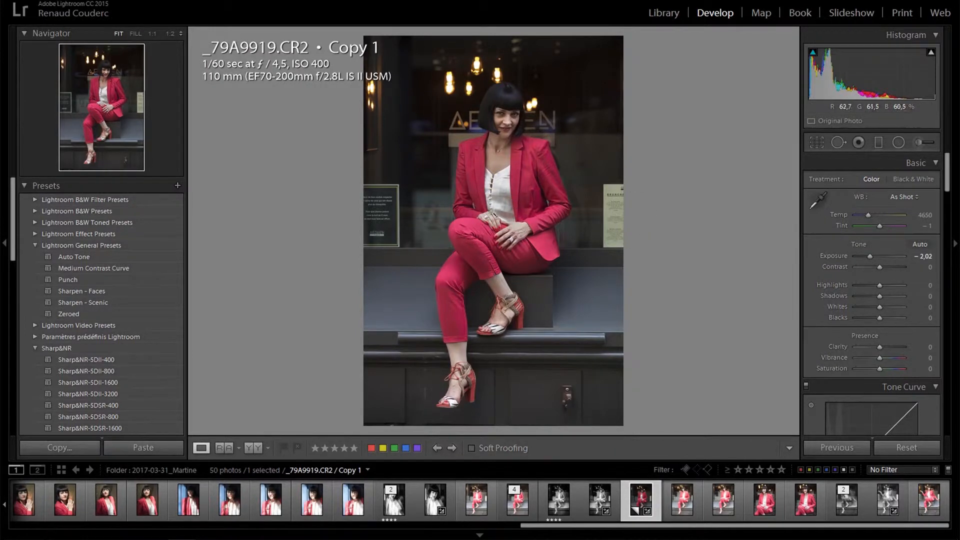
left_click_drag(515, 231, 462, 418)
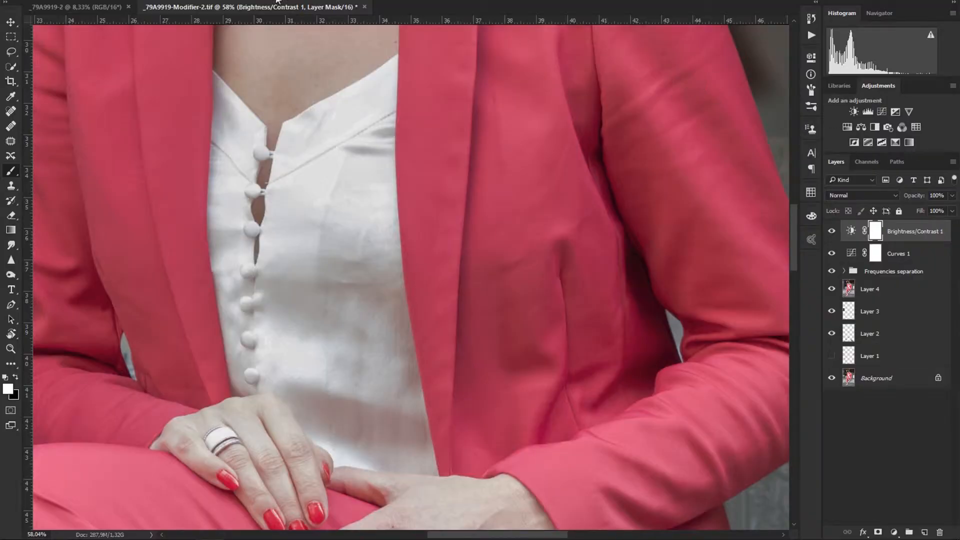
In Photoshop, duplicate the Background layer of _79A9919-2 into _79A9919-Modifier-2.tif and bring that destination document to the front
left_click(75, 7)
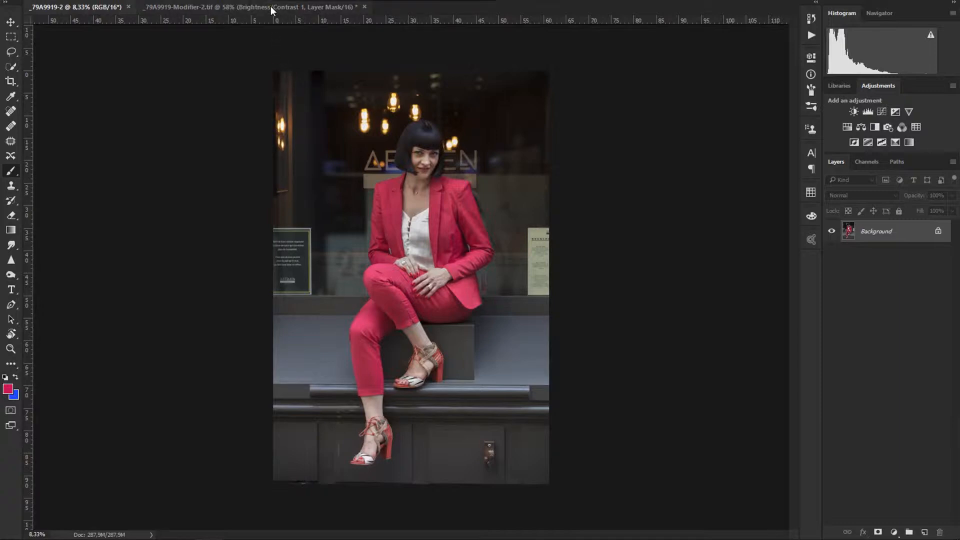
right_click(931, 234)
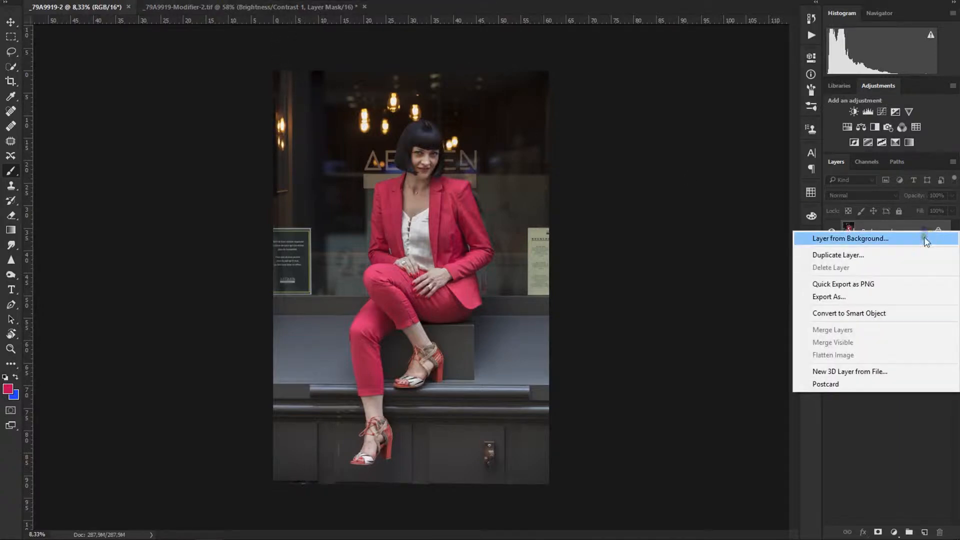
left_click(838, 255)
left_click(449, 182)
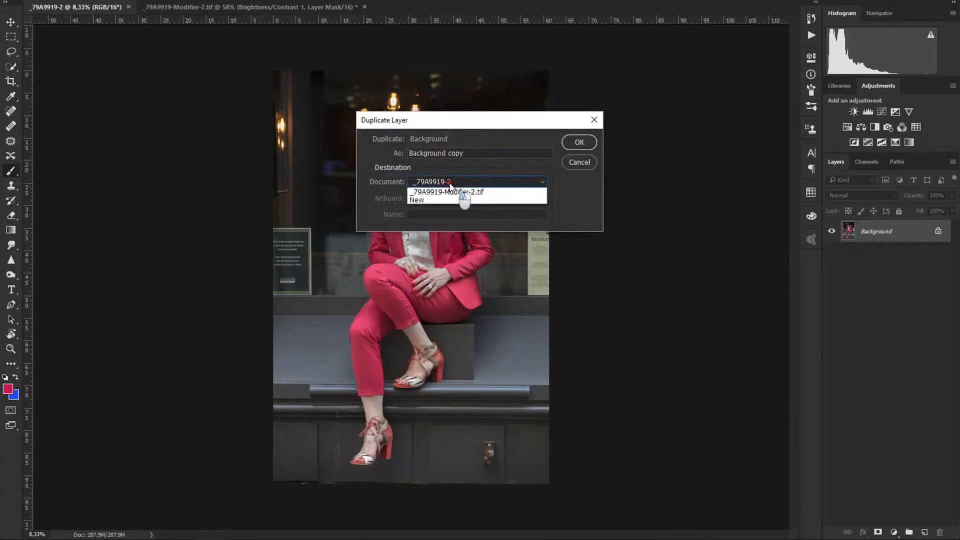
left_click(459, 201)
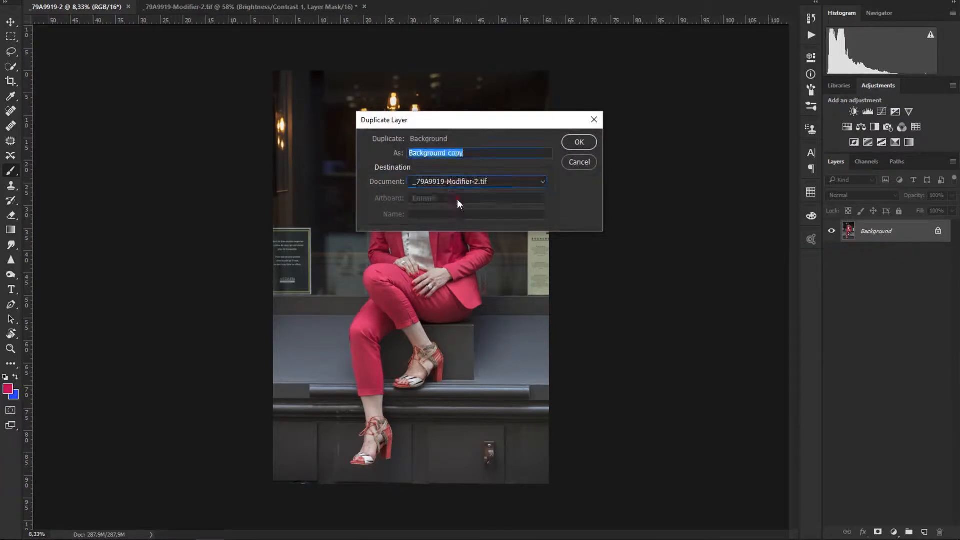
left_click(575, 142)
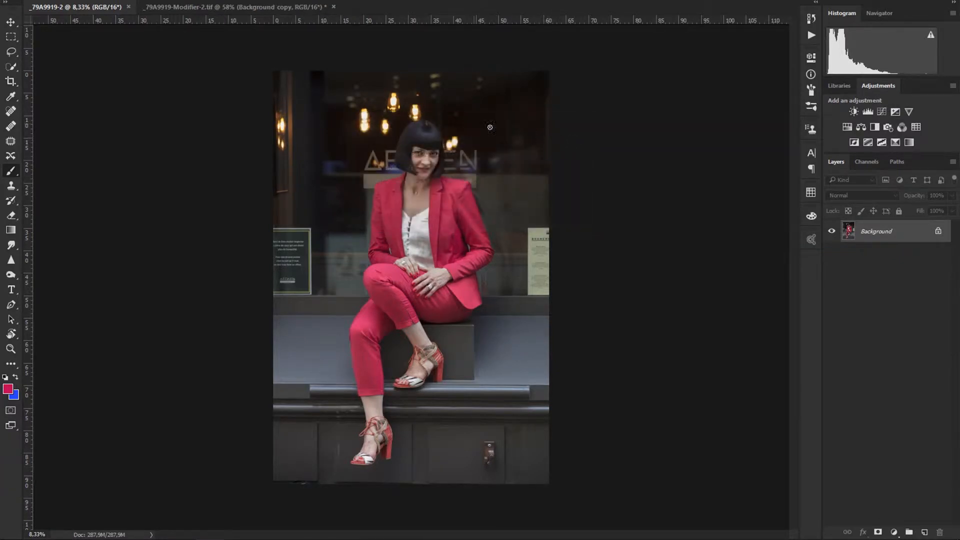
left_click(247, 7)
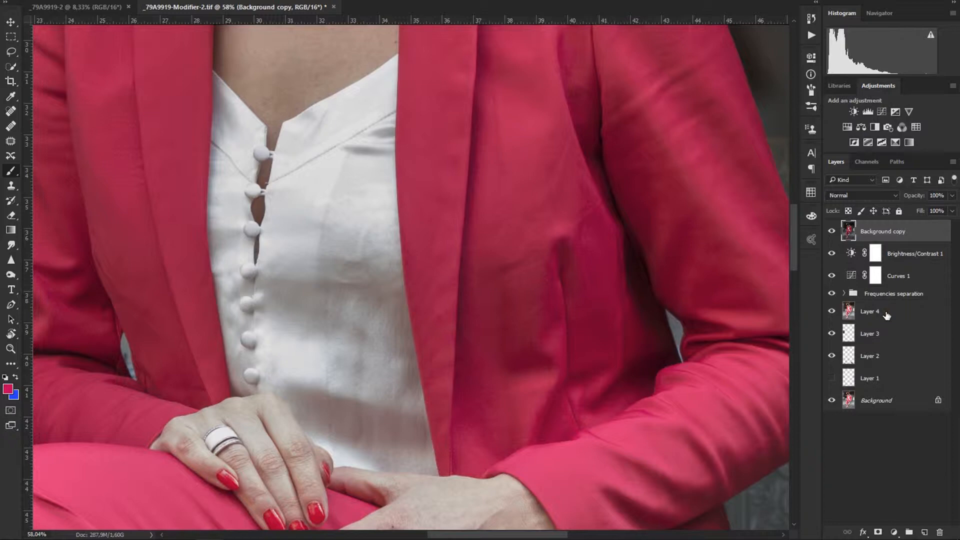
Delete the Brightness/Contrast 1 and Curves 1 adjustment layers
left_click(853, 257)
left_click(852, 275, "shift")
left_click_drag(852, 275, 940, 531)
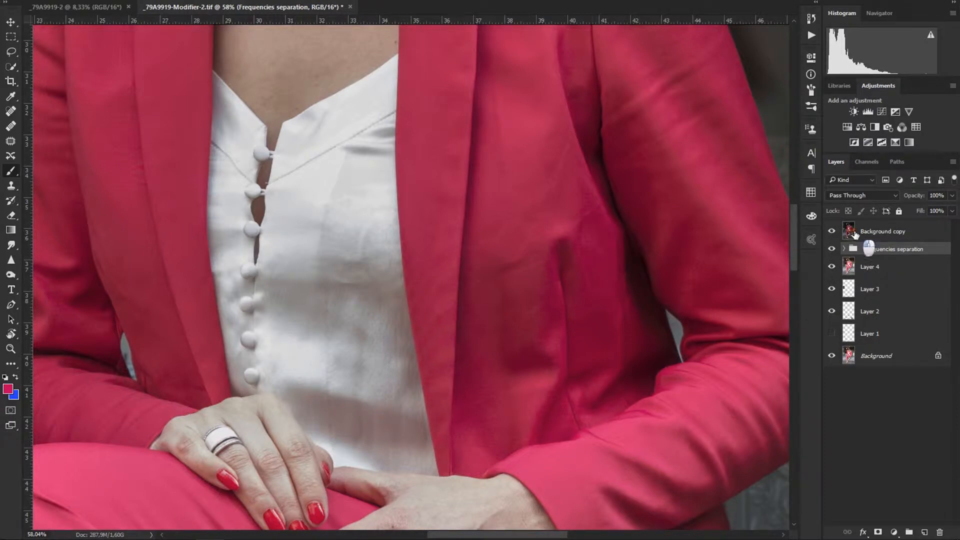
On the Background copy layer, select the white blouse and both hands with the Quick Selection tool
left_click(872, 232)
key("w")
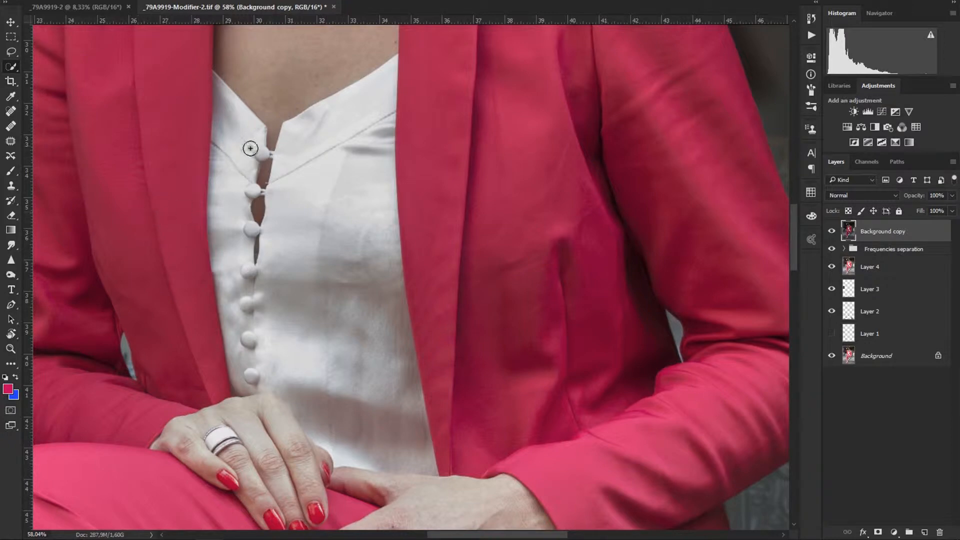
mouse_move(362, 119)
left_mouse_down()
mouse_move(318, 157)
mouse_move(305, 273)
mouse_move(342, 386)
mouse_move(374, 421)
mouse_move(282, 359)
mouse_move(238, 279)
mouse_move(225, 95)
left_mouse_up()
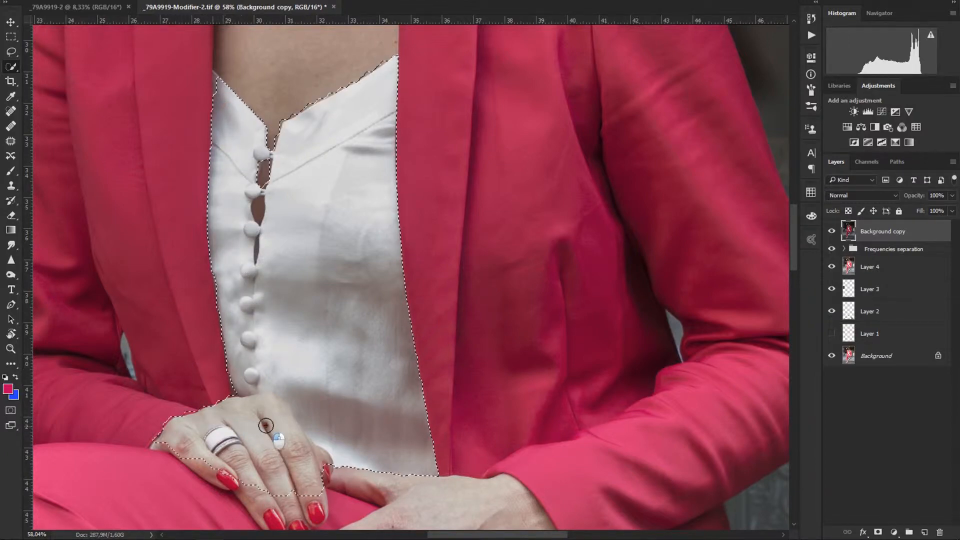
mouse_move(364, 421)
left_mouse_down()
mouse_move(362, 263)
mouse_move(351, 227)
left_mouse_up()
mouse_move(349, 283)
left_mouse_down()
mouse_move(469, 313)
mouse_move(361, 439)
mouse_move(432, 417)
mouse_move(375, 475)
mouse_move(357, 460)
mouse_move(316, 470)
mouse_move(275, 409)
mouse_move(289, 384)
left_mouse_up()
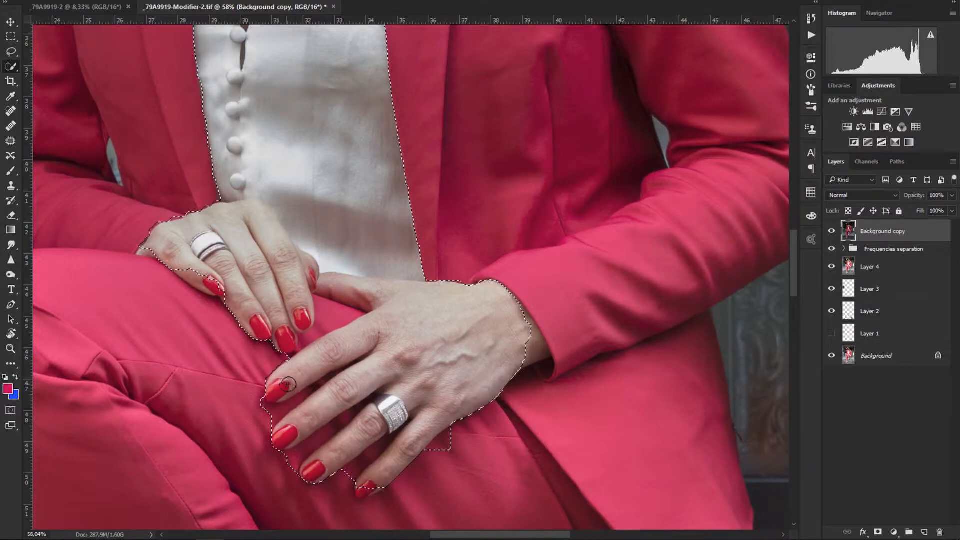
Refine the hand selection by subtracting the trouser fabric between the fingers and adding the missing skin at both wrists
right_click(266, 417, "alt")
mouse_move(261, 415)
left_mouse_down()
mouse_move(298, 420)
mouse_move(280, 425)
mouse_move(306, 397)
left_mouse_up()
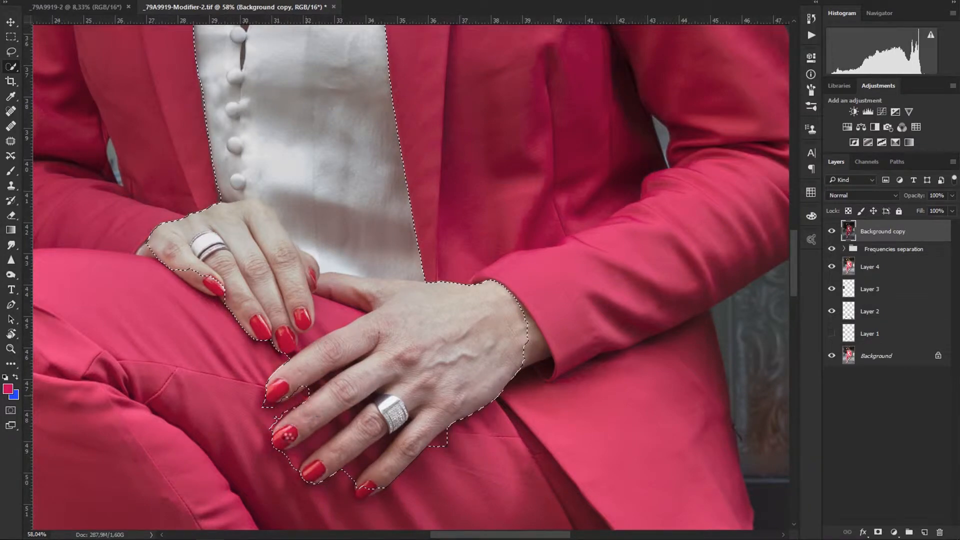
left_click_drag(298, 453, 332, 429)
mouse_move(346, 478)
left_mouse_down()
mouse_move(384, 448)
mouse_move(441, 444)
mouse_move(451, 458)
left_mouse_up()
mouse_move(330, 306)
left_mouse_down()
mouse_move(349, 319)
mouse_move(311, 350)
mouse_move(299, 345)
left_mouse_up()
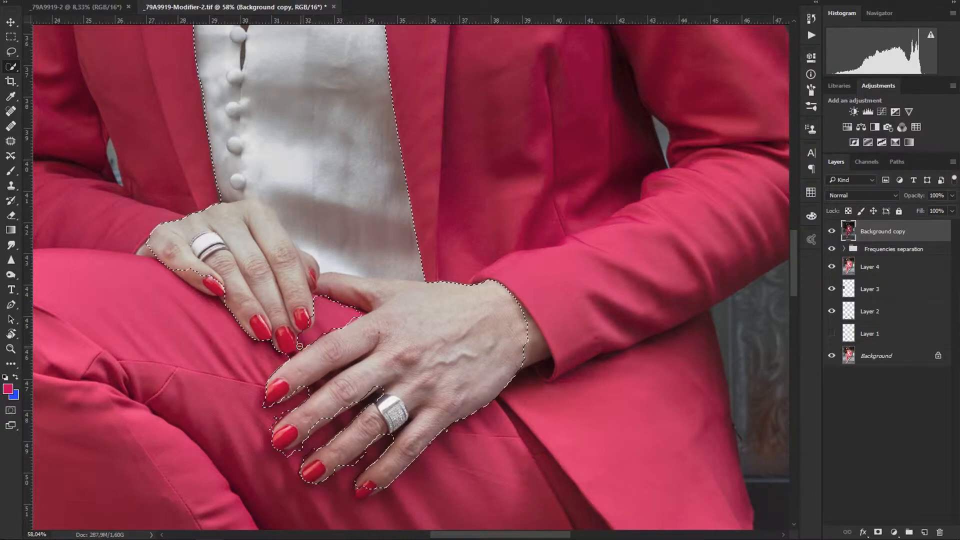
left_click_drag(209, 285, 145, 250)
left_click_drag(526, 324, 548, 363)
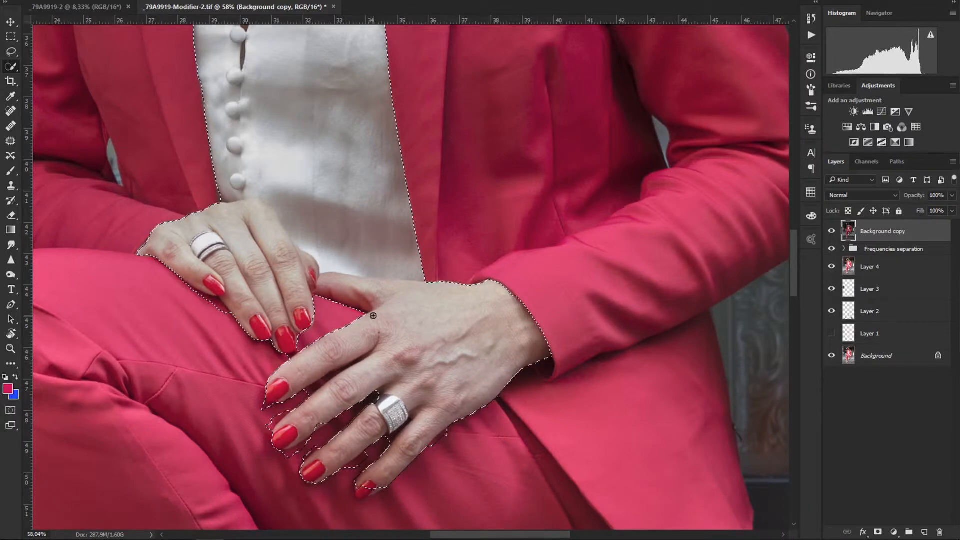
left_click_drag(221, 311, 215, 301)
Subtract the skin gaps between the blouse buttons from the selection
scroll(255, 239, "up", 5)
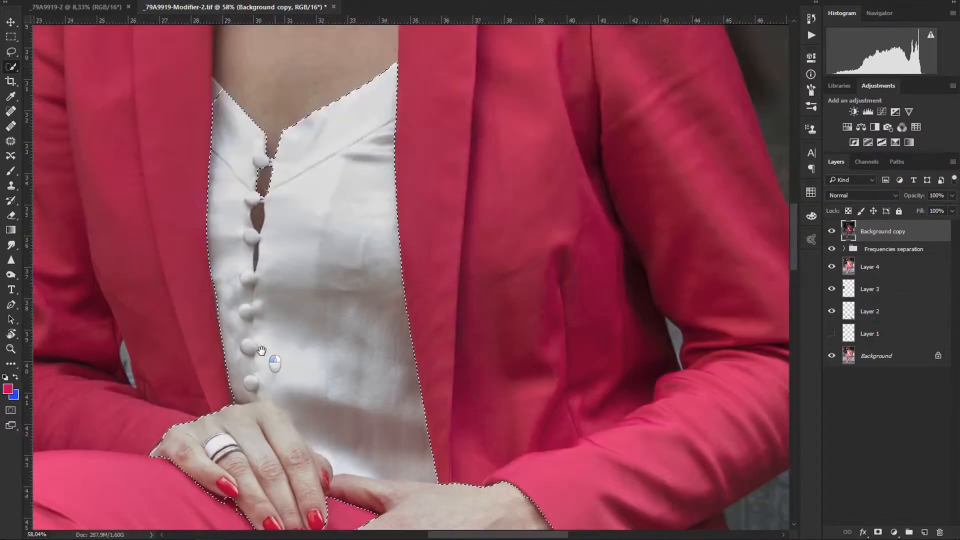
mouse_move(258, 213)
left_mouse_down()
mouse_move(254, 257)
mouse_move(292, 242)
left_mouse_up()
mouse_move(291, 243)
left_mouse_down()
mouse_move(297, 254)
mouse_move(283, 243)
mouse_move(281, 276)
left_mouse_up()
scroll(280, 276, "down", 3)
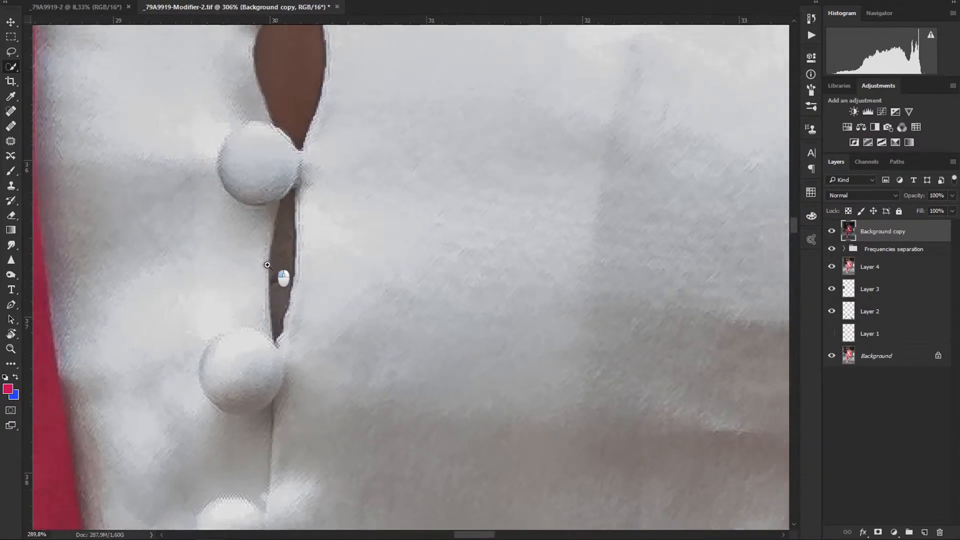
scroll(278, 272, "down", 4)
left_click(323, 255)
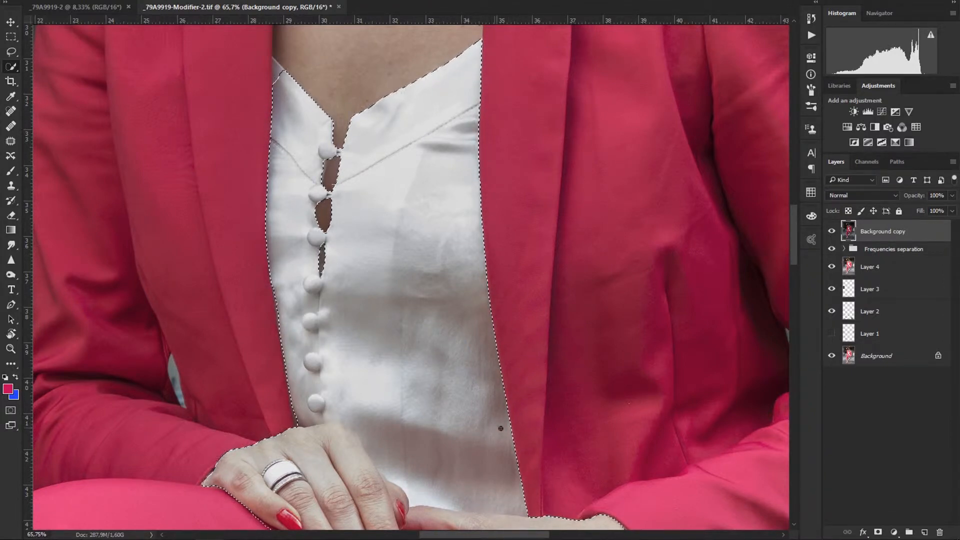
Open the selection in Select and Mask and refine its edge along the blouse neckline and the jacket lapel down to the wrist
left_click_drag(498, 442, 416, 181)
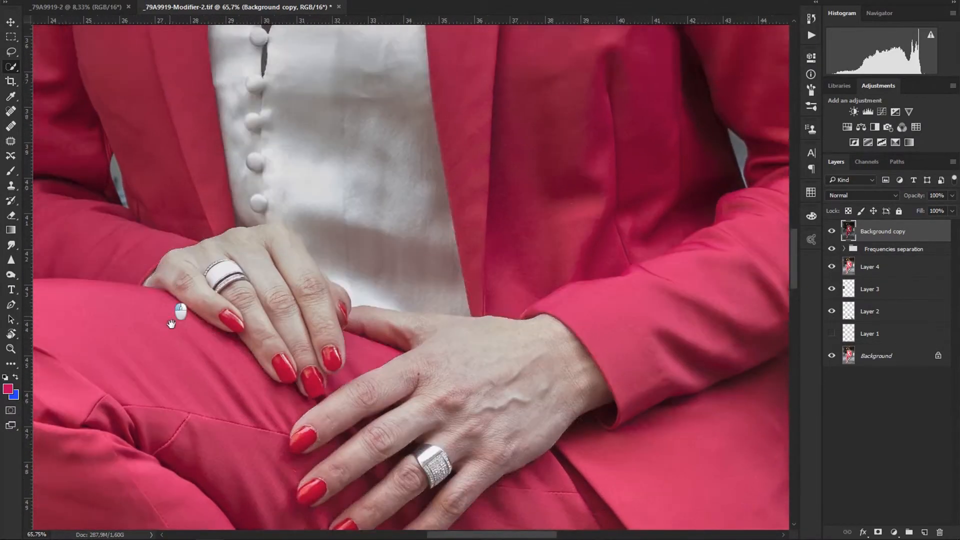
left_click_drag(171, 324, 205, 450)
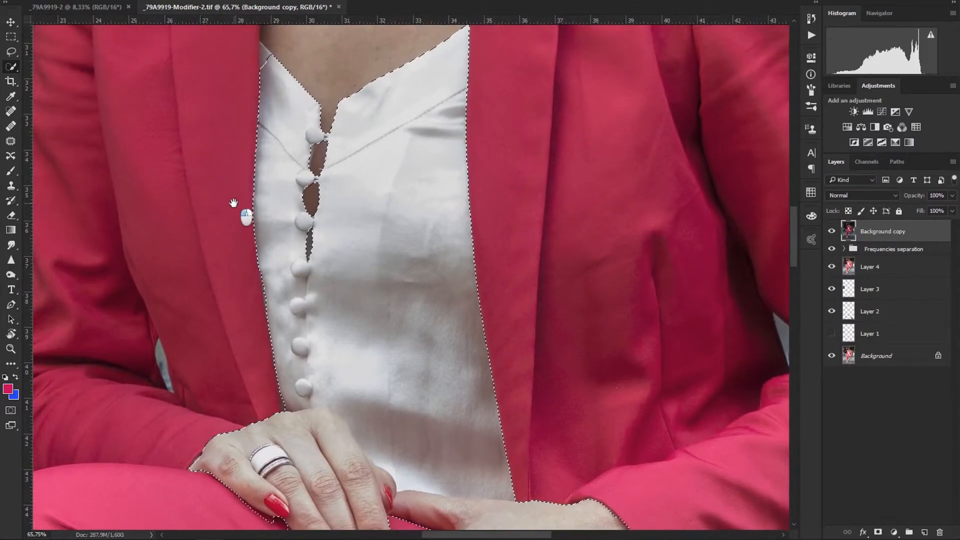
left_click_drag(242, 214, 242, 317)
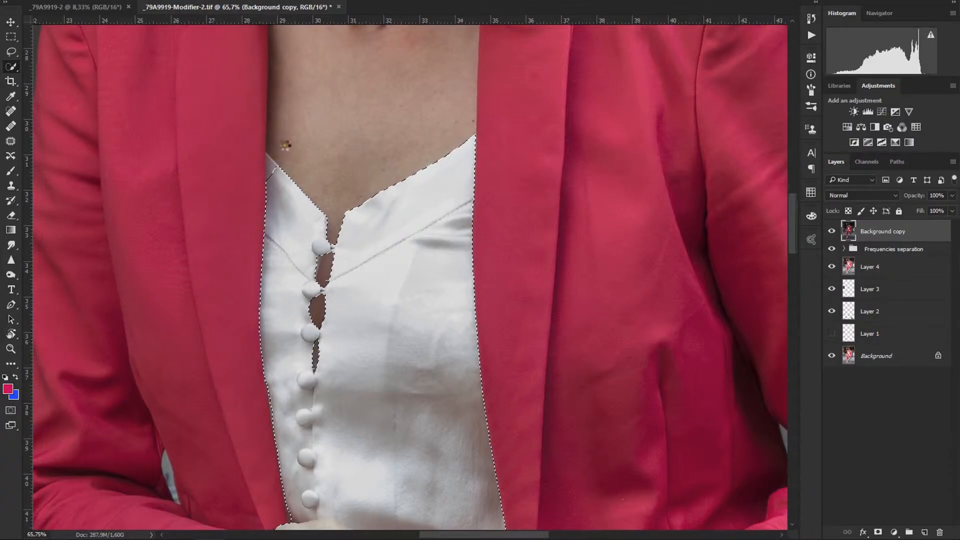
key("ctrl+alt+r")
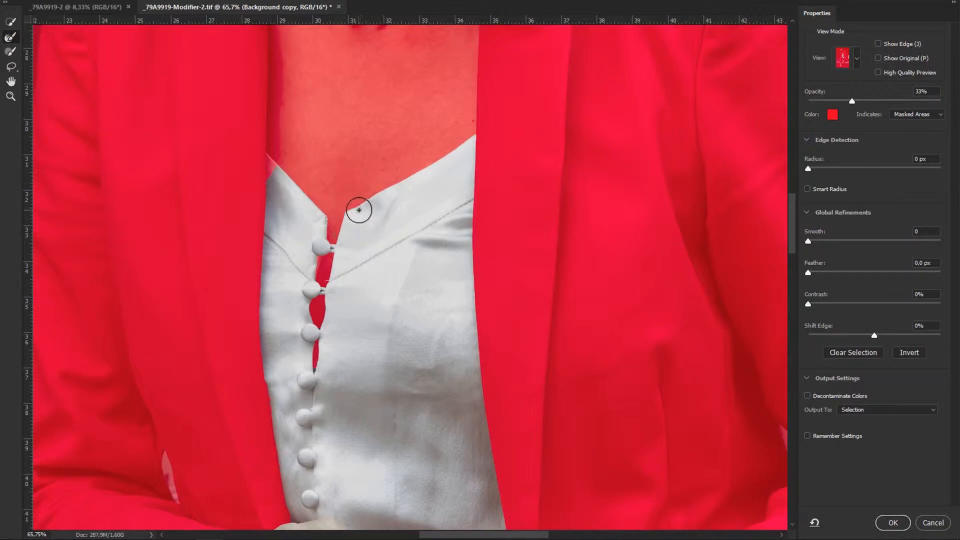
mouse_move(356, 212)
left_mouse_down()
mouse_move(466, 143)
mouse_move(476, 150)
mouse_move(480, 386)
mouse_move(445, 160)
left_mouse_up()
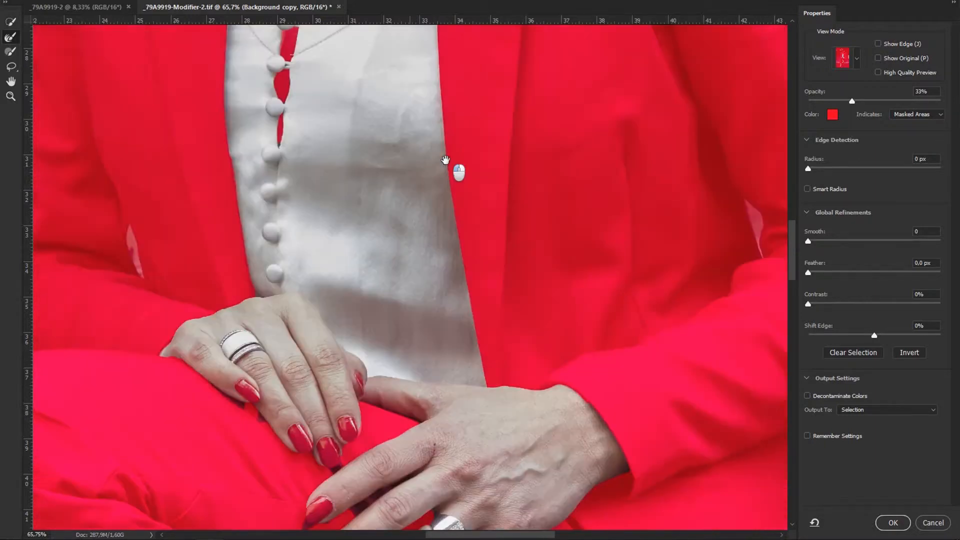
mouse_move(441, 82)
left_mouse_down()
mouse_move(447, 213)
mouse_move(473, 273)
mouse_move(493, 382)
mouse_move(586, 396)
mouse_move(625, 443)
mouse_move(632, 481)
mouse_move(592, 489)
mouse_move(584, 508)
mouse_move(561, 242)
left_mouse_up()
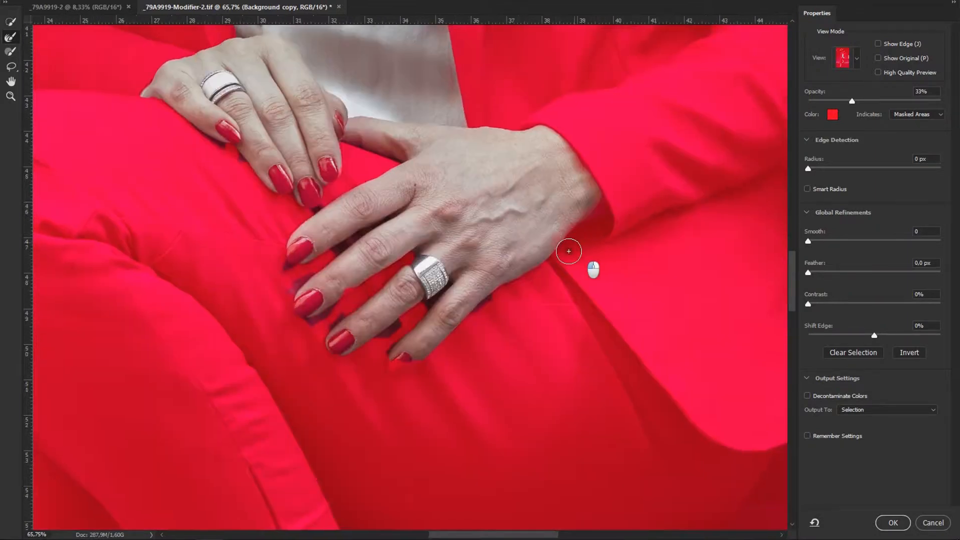
Refine the selection edge around the fingers of both hands and along the blouse edge on the button side
mouse_move(407, 323)
left_mouse_down()
mouse_move(449, 294)
mouse_move(404, 332)
mouse_move(356, 354)
mouse_move(321, 348)
mouse_move(341, 313)
mouse_move(415, 252)
mouse_move(324, 312)
mouse_move(299, 318)
mouse_move(288, 299)
mouse_move(298, 277)
mouse_move(381, 224)
mouse_move(288, 272)
mouse_move(279, 238)
mouse_move(348, 176)
mouse_move(349, 138)
mouse_move(389, 162)
mouse_move(286, 201)
left_mouse_up()
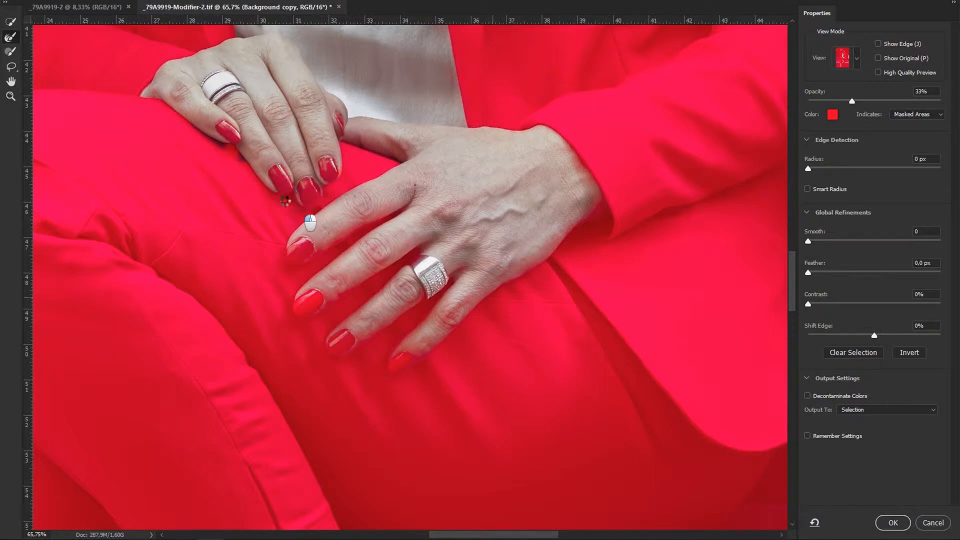
left_click_drag(227, 145, 143, 100)
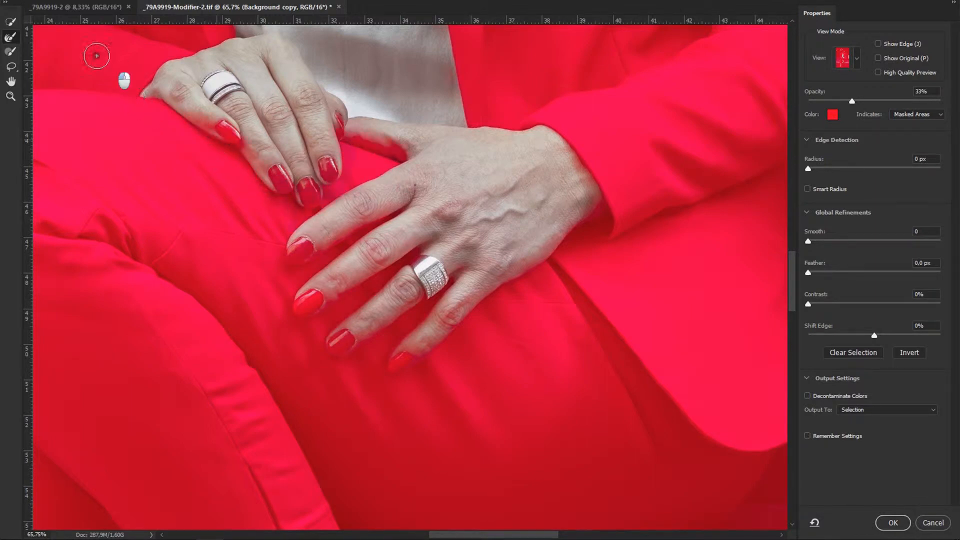
mouse_move(96, 56)
left_mouse_down()
mouse_move(122, 208)
mouse_move(137, 226)
left_mouse_up()
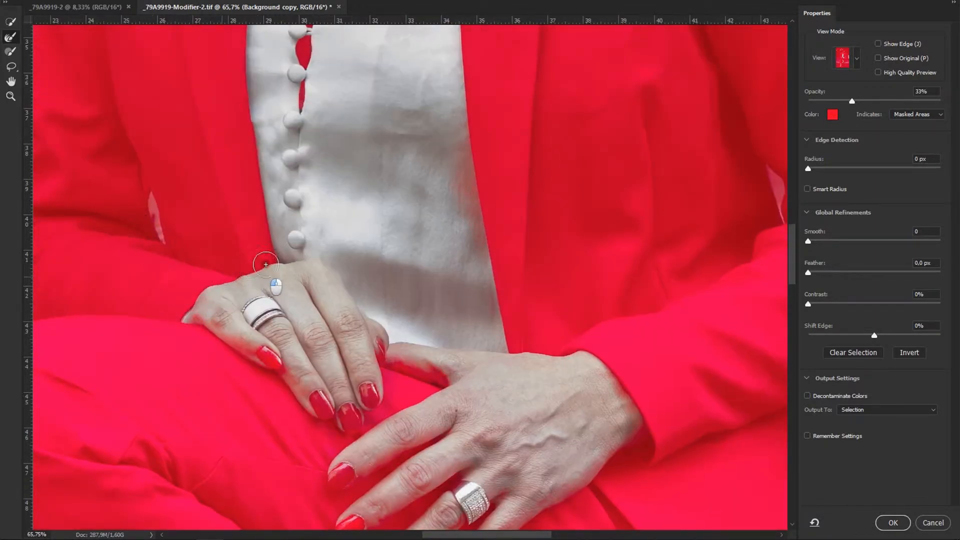
left_click(224, 108)
left_click_drag(234, 237, 239, 292)
mouse_move(273, 77)
left_mouse_down()
mouse_move(259, 213)
mouse_move(265, 306)
mouse_move(269, 339)
mouse_move(307, 345)
left_mouse_up()
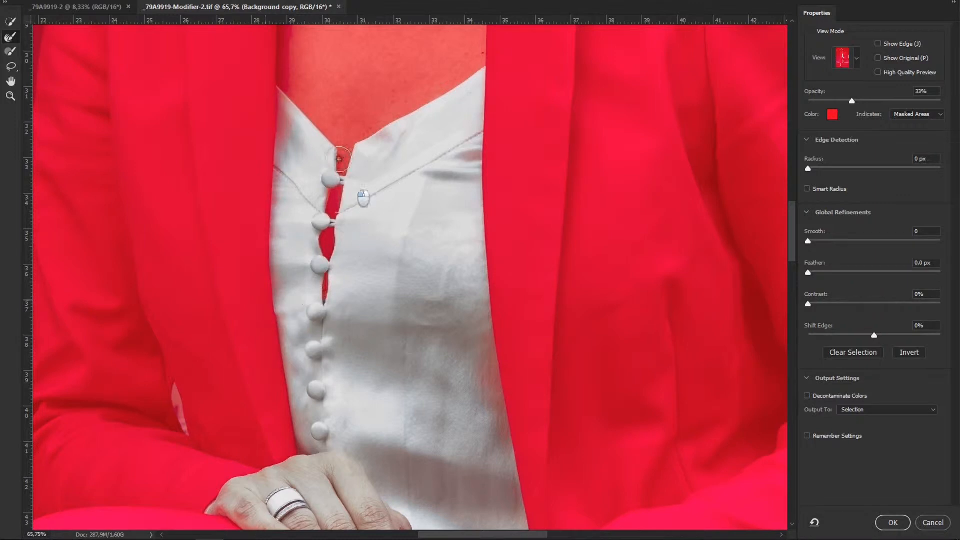
Refine the selection edge between the blouse buttons and beneath the thumb, and apply the result as a selection
mouse_move(324, 249)
left_mouse_down()
mouse_move(321, 297)
mouse_move(426, 311)
left_mouse_up()
left_click_drag(445, 355, 450, 304)
scroll(520, 308, "up", 5)
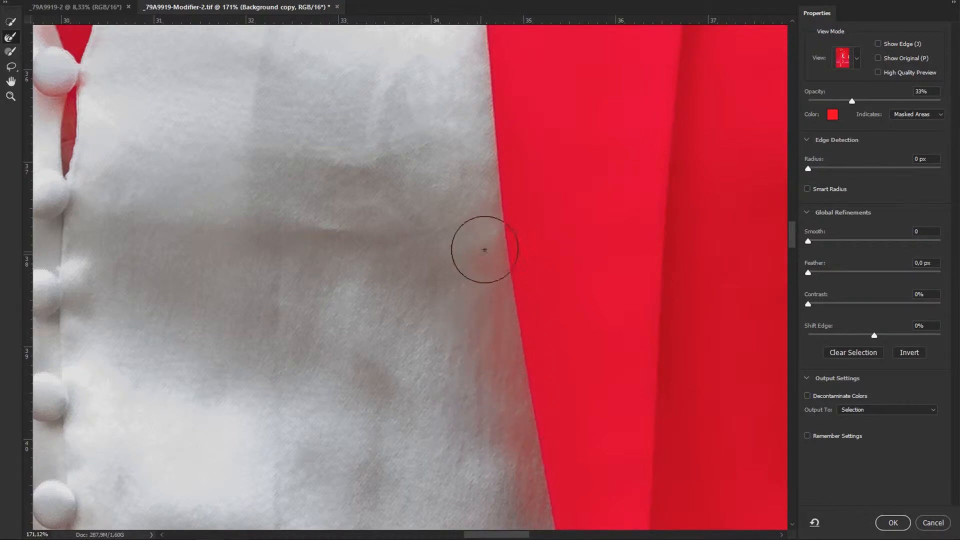
left_click_drag(473, 381, 399, 146)
left_click_drag(418, 382, 369, 119)
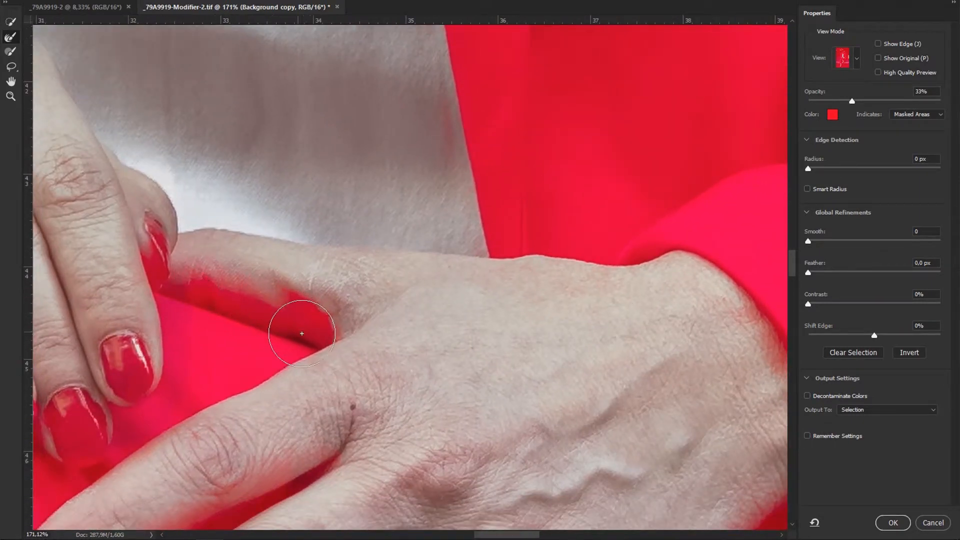
left_click_drag(321, 290, 260, 278)
left_click_drag(278, 169, 300, 379)
mouse_move(267, 221)
left_mouse_down()
mouse_move(284, 269)
mouse_move(285, 98)
mouse_move(275, 93)
left_mouse_up()
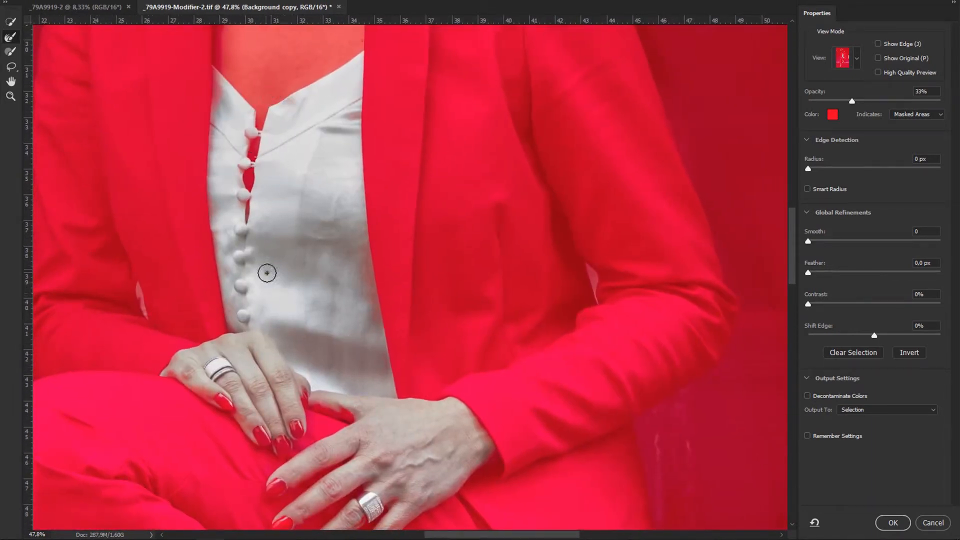
left_click(893, 523)
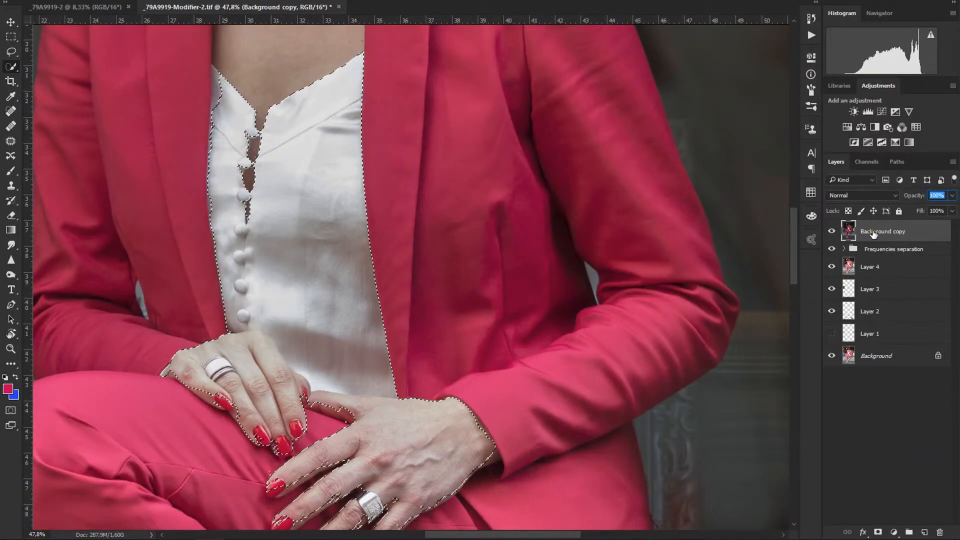
Add a layer mask to the Background copy layer from the blouse and hands selection
left_click(878, 533)
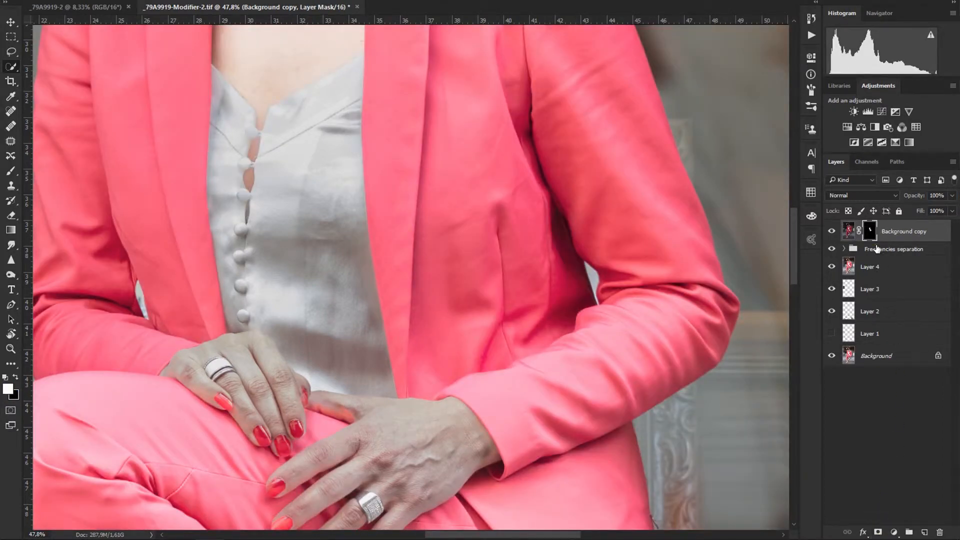
scroll(353, 310, "down", 5)
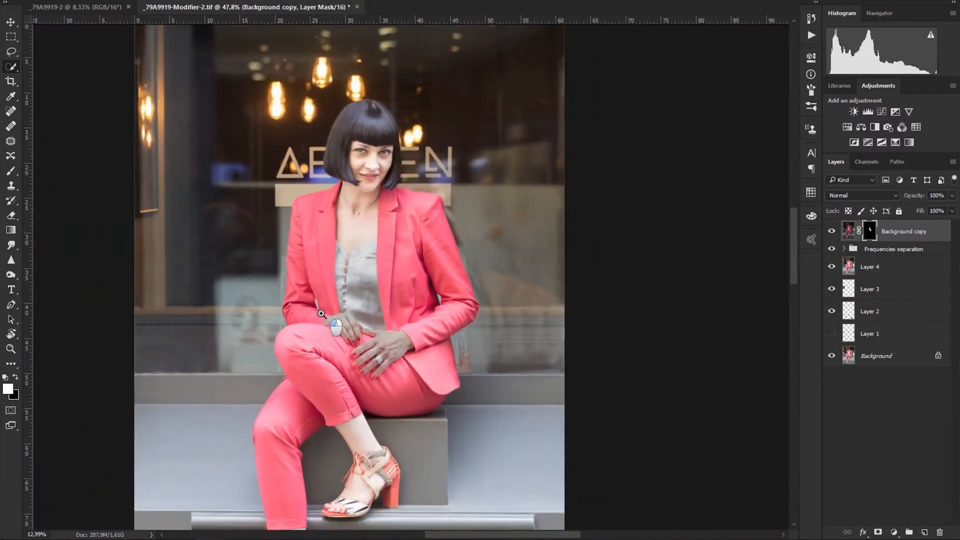
scroll(321, 313, "up", 5)
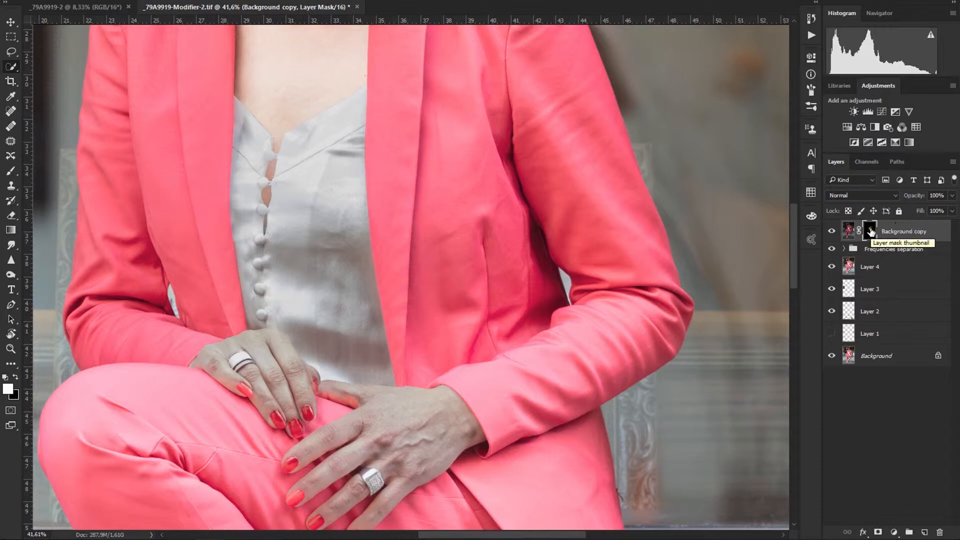
double_click(871, 231)
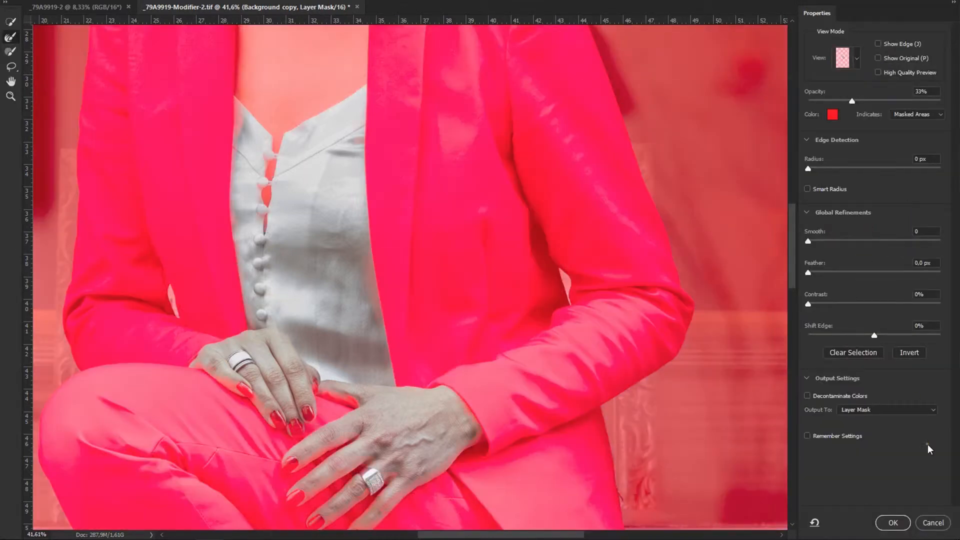
left_click(929, 523)
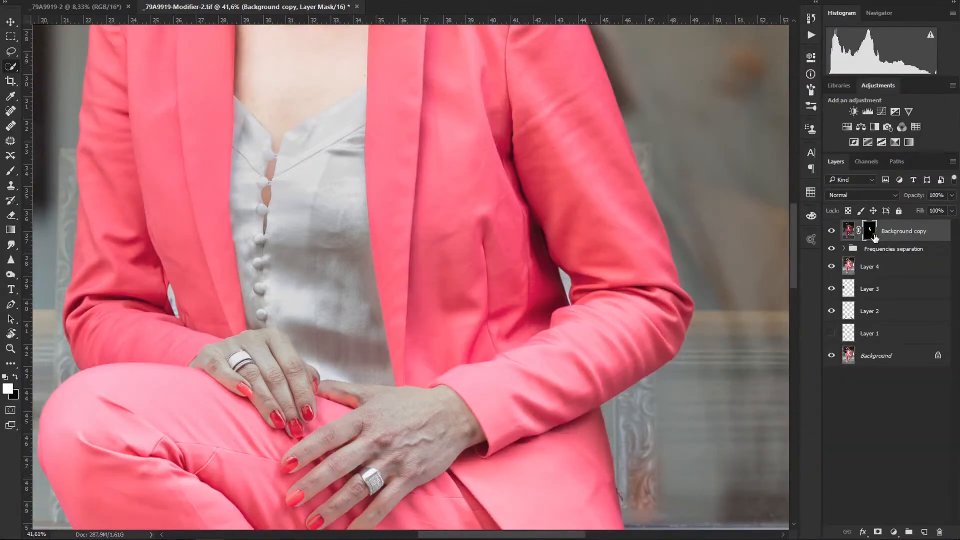
left_click(850, 237)
double_click(852, 240)
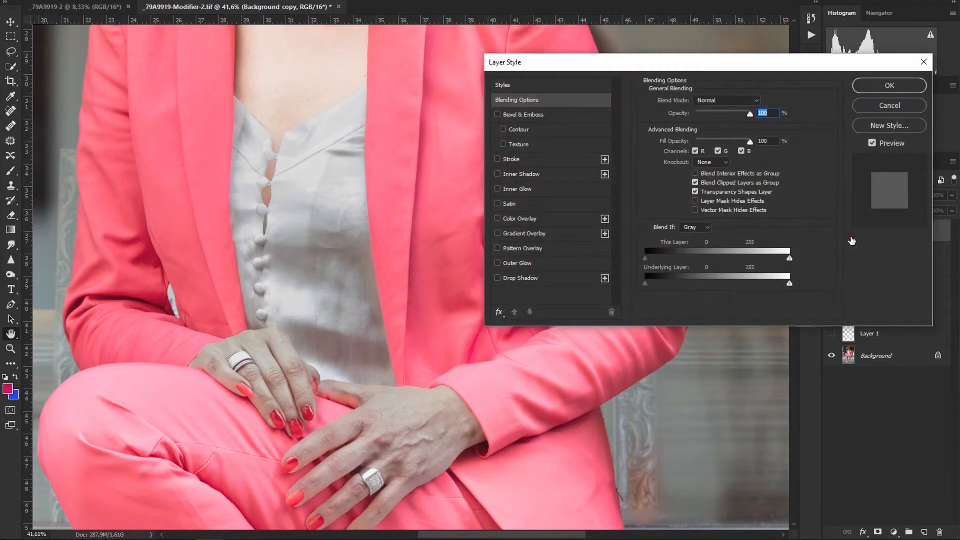
left_click(886, 106)
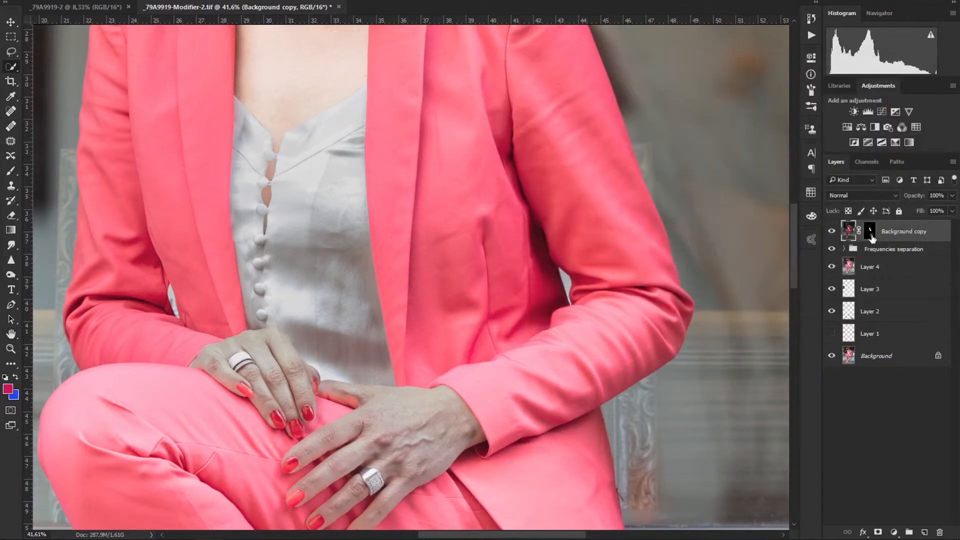
right_click(873, 238)
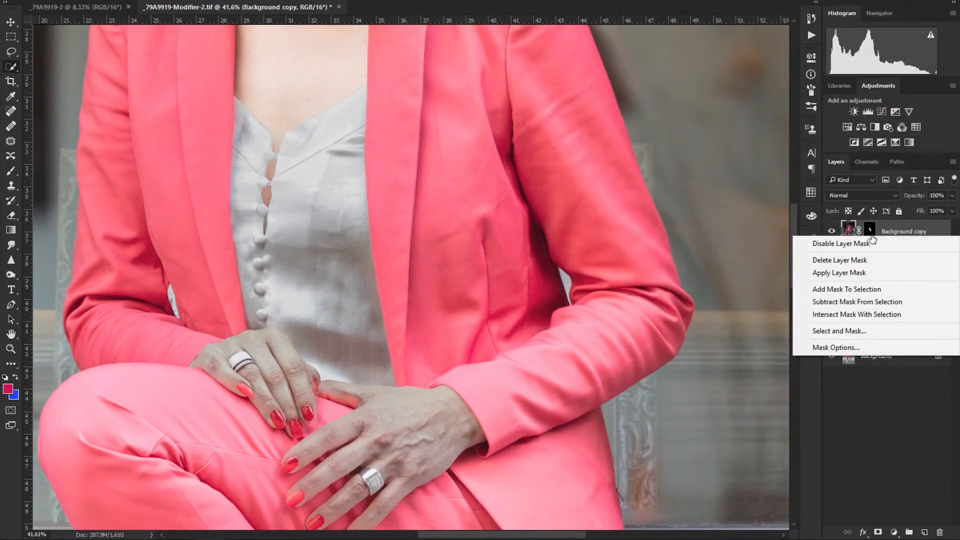
left_click(872, 348)
left_click(555, 135)
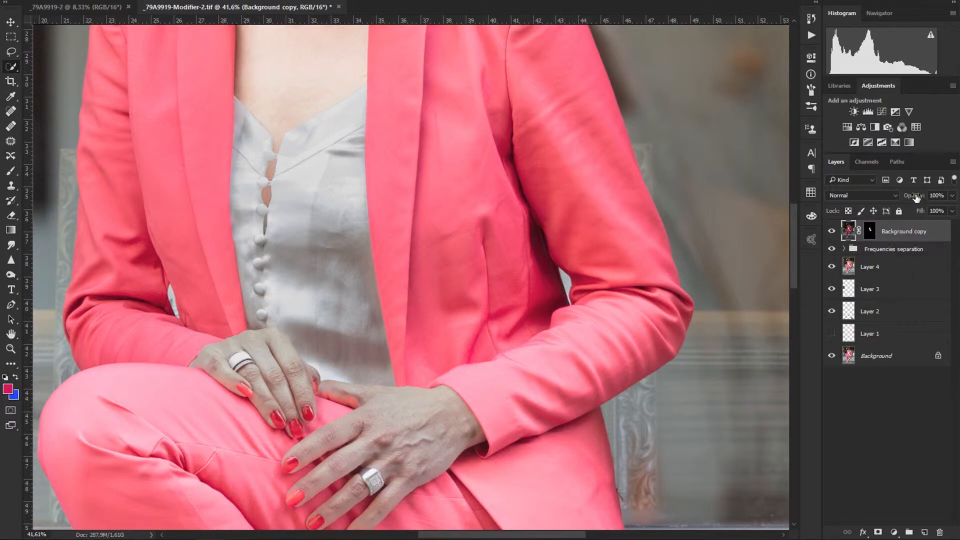
Lower the Background copy layer's opacity to 41% and compare the blouse with the layer hidden and shown
left_click_drag(914, 197, 910, 198)
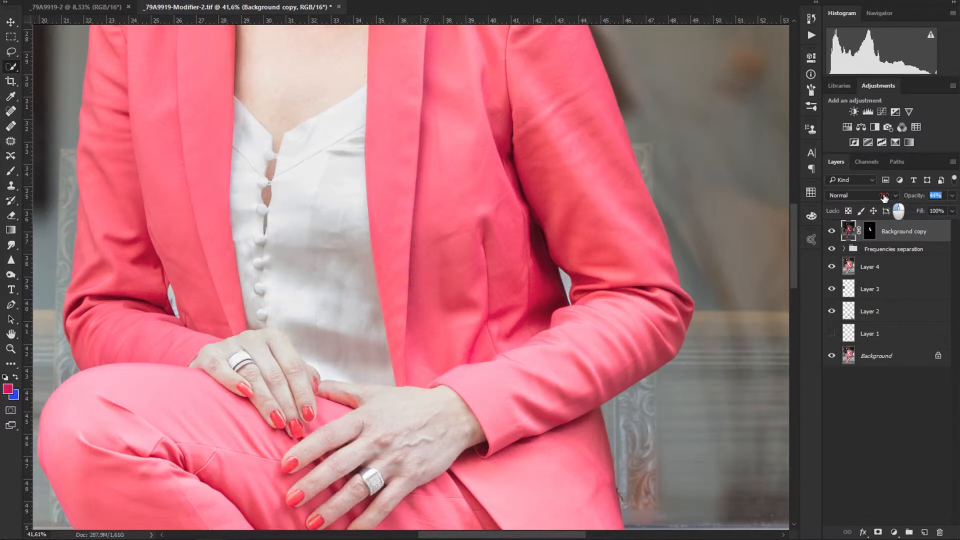
left_click_drag(455, 316, 352, 318)
left_click(832, 231)
left_click(831, 231)
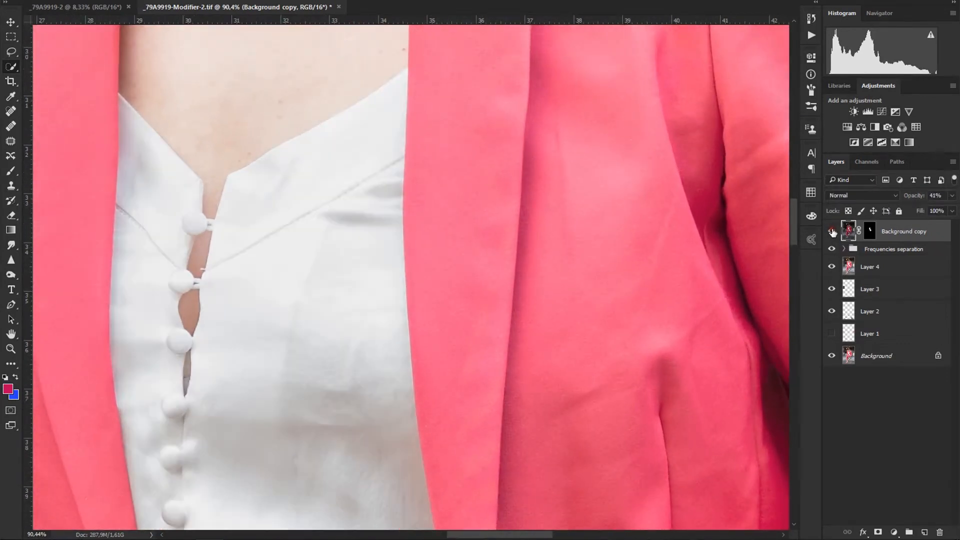
left_click(832, 231)
left_click(832, 231)
Inspect the mask edges up close along the neckline, the button gaps, the jacket lapels and the hands
left_click_drag(186, 182, 285, 168)
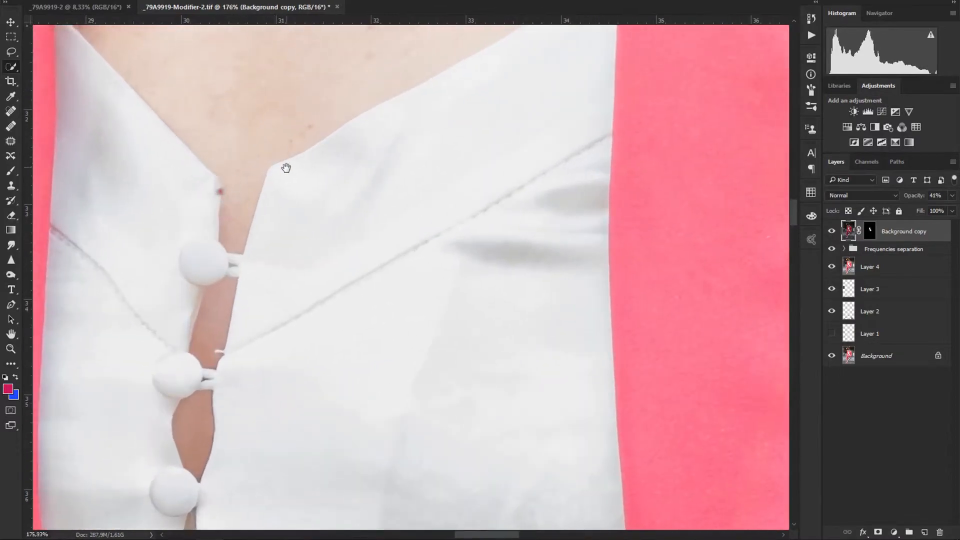
mouse_move(306, 259)
left_mouse_down()
mouse_move(245, 262)
mouse_move(310, 251)
mouse_move(311, 242)
left_mouse_up()
left_click_drag(431, 149, 362, 393)
left_click_drag(516, 210, 504, 194)
left_click_drag(349, 322, 390, 278)
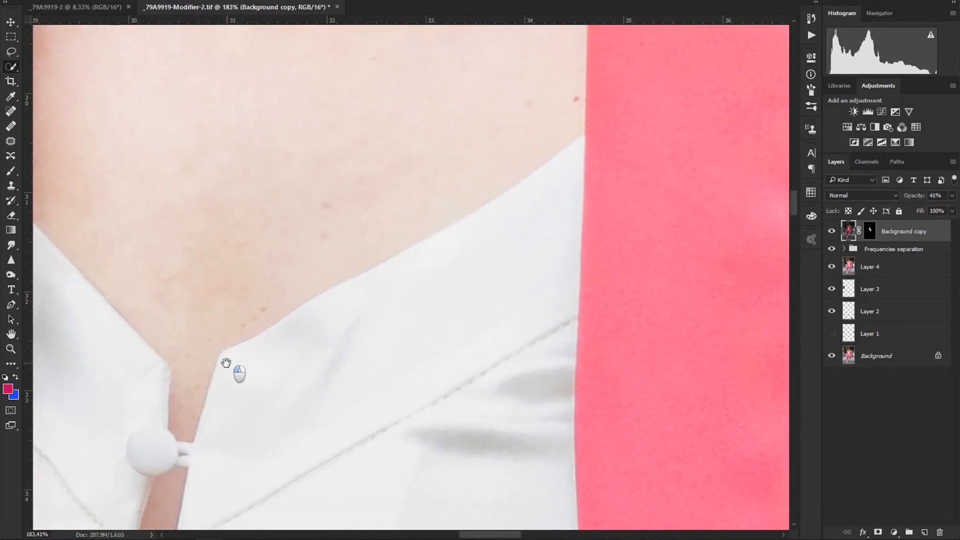
left_click_drag(232, 369, 363, 232)
left_click_drag(365, 408, 371, 310)
left_click_drag(336, 365, 345, 362)
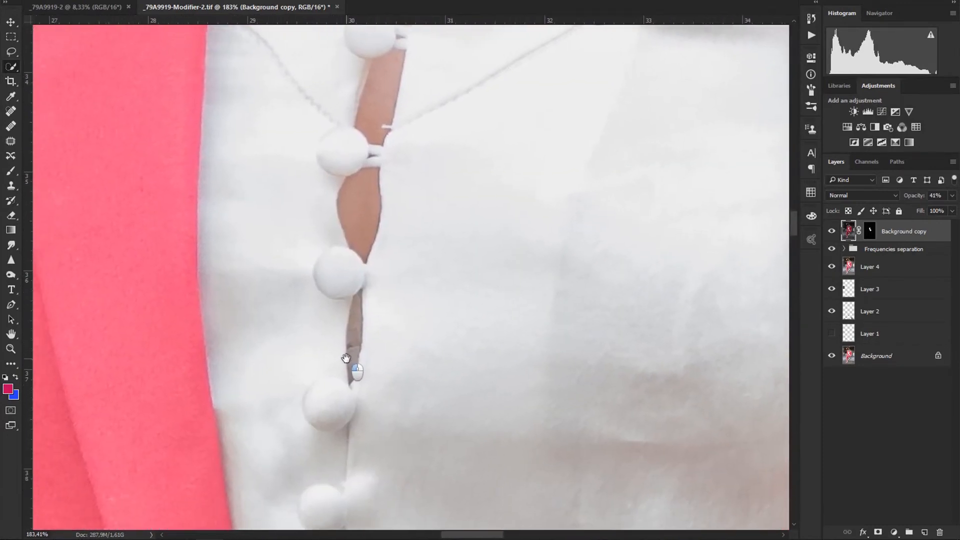
left_click_drag(263, 325, 296, 270)
left_click_drag(453, 340, 446, 340)
left_click_drag(443, 225, 351, 438)
left_click_drag(417, 222, 369, 333)
left_click_drag(483, 292, 393, 285)
left_click_drag(495, 382, 442, 271)
left_click_drag(456, 334, 565, 341)
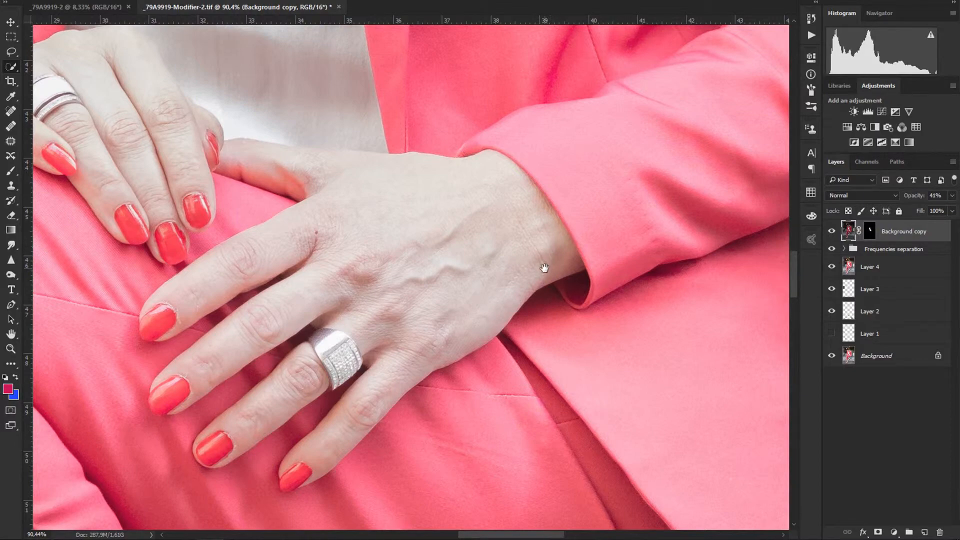
Compare the skin detail of the ringed hand near the jacket cuff with the Background copy layer hidden and shown
left_click_drag(555, 278, 581, 281)
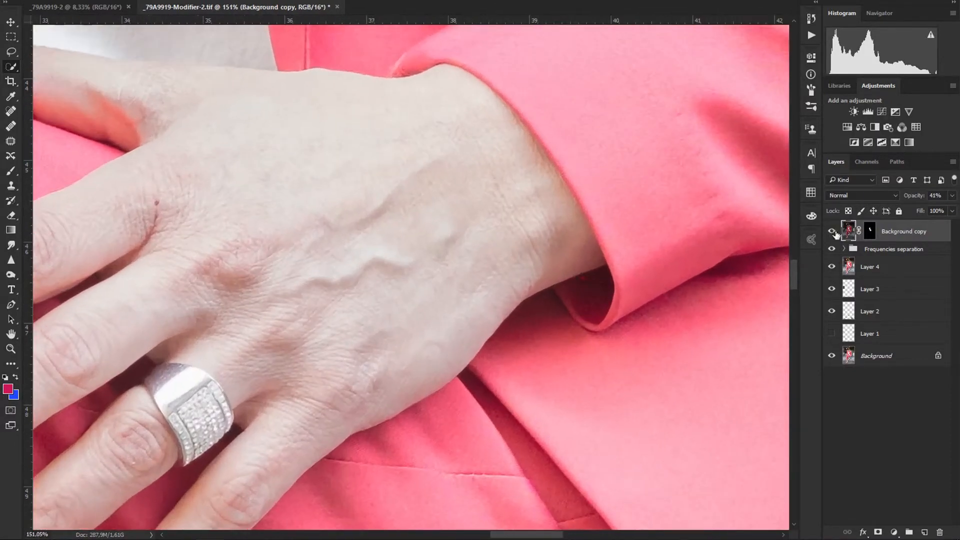
left_click(832, 231)
left_click(831, 232)
left_click(831, 233)
left_click(829, 232)
left_click(830, 232)
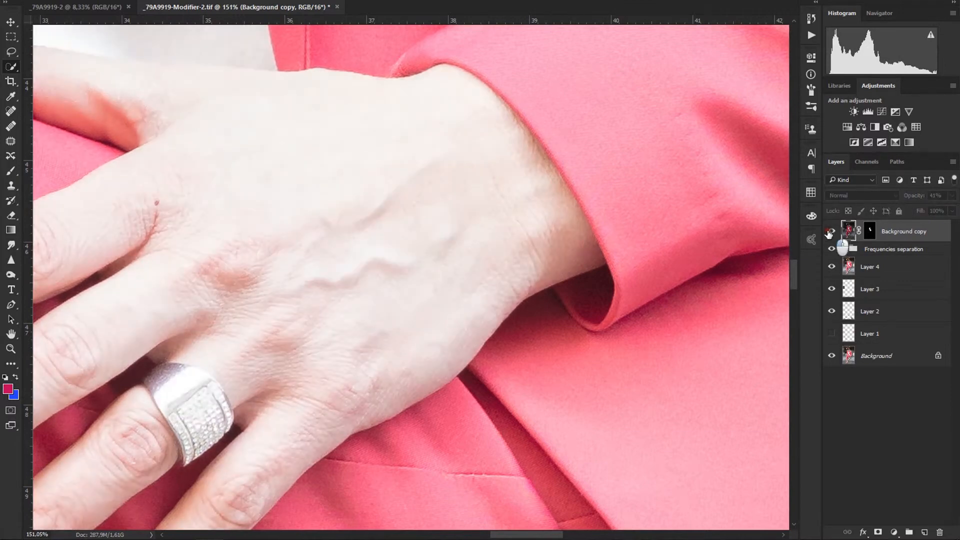
left_click(830, 234)
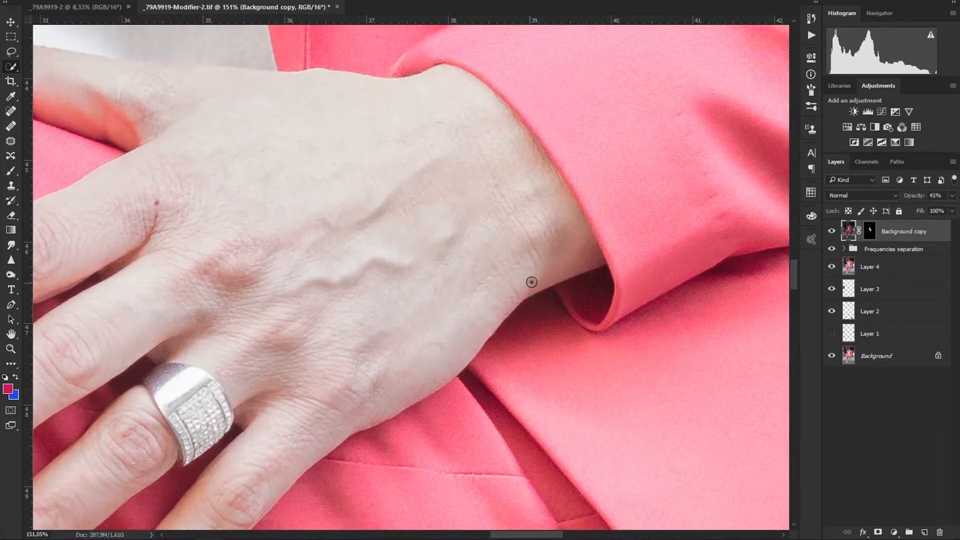
left_click(832, 232)
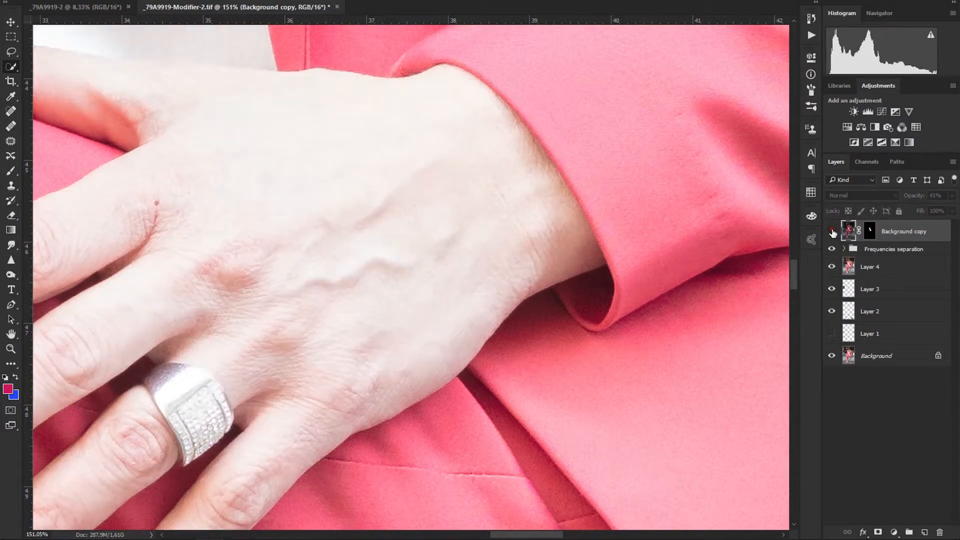
left_click(832, 233)
Target the Background copy layer's mask with the white Brush and adjust the brush size over the bright nose area of the face
left_click_drag(503, 313, 436, 322)
left_click_drag(454, 290, 432, 449)
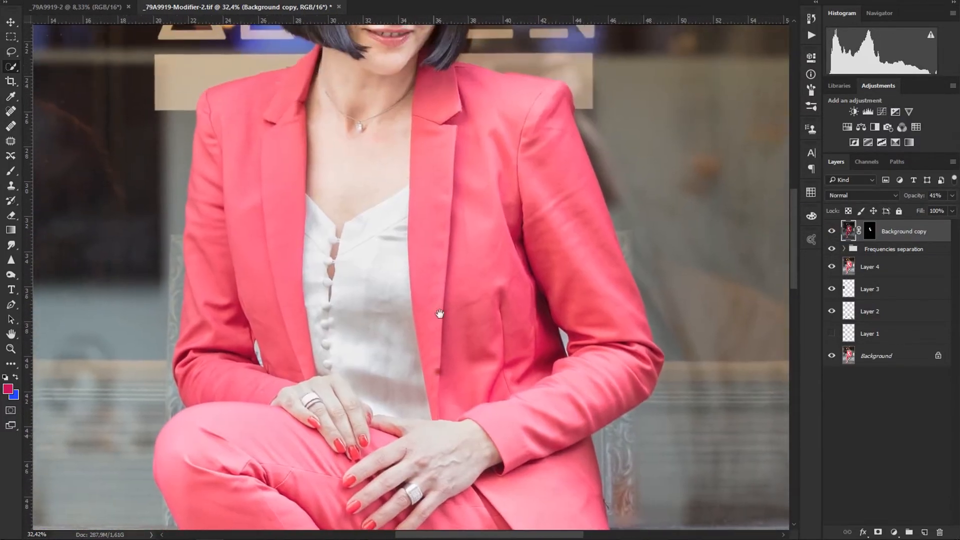
left_click_drag(423, 155, 386, 367)
left_click_drag(351, 252, 422, 235)
left_click(870, 237)
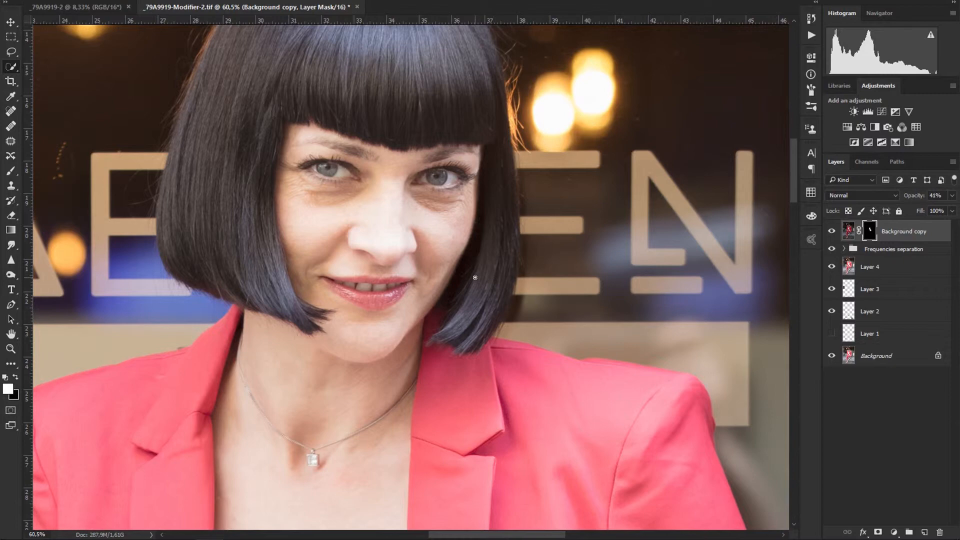
key("b")
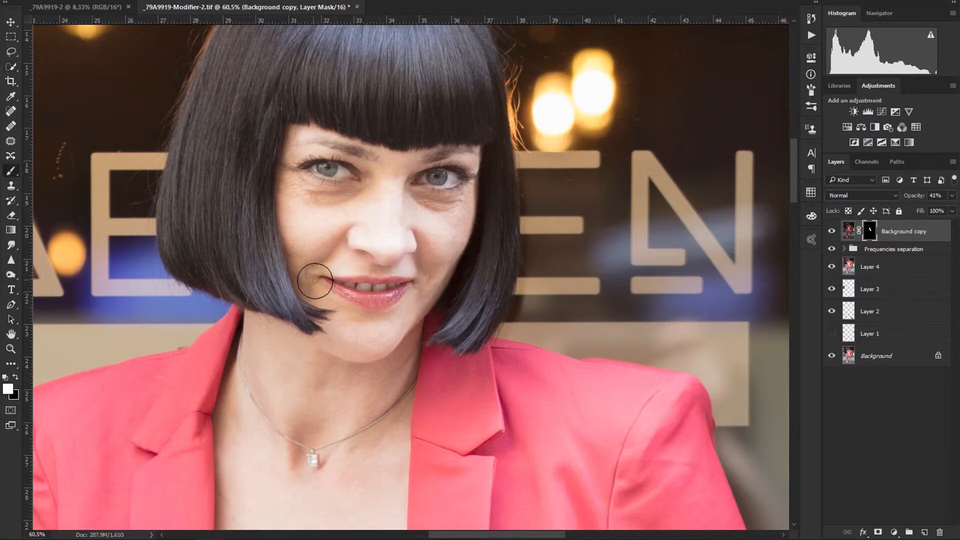
left_click_drag(361, 250, 394, 260)
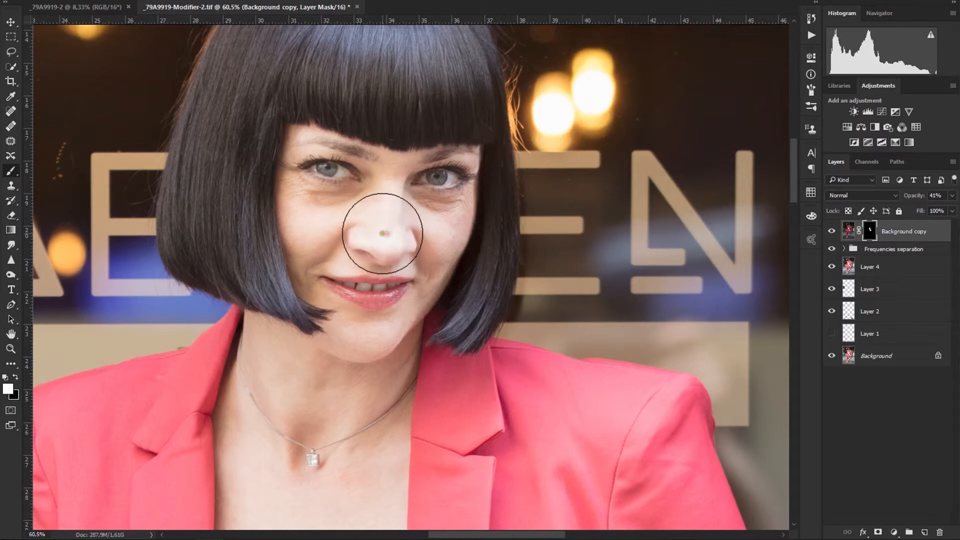
mouse_move(395, 240)
left_mouse_down()
mouse_move(396, 250)
mouse_move(362, 245)
left_mouse_up()
left_click(390, 211)
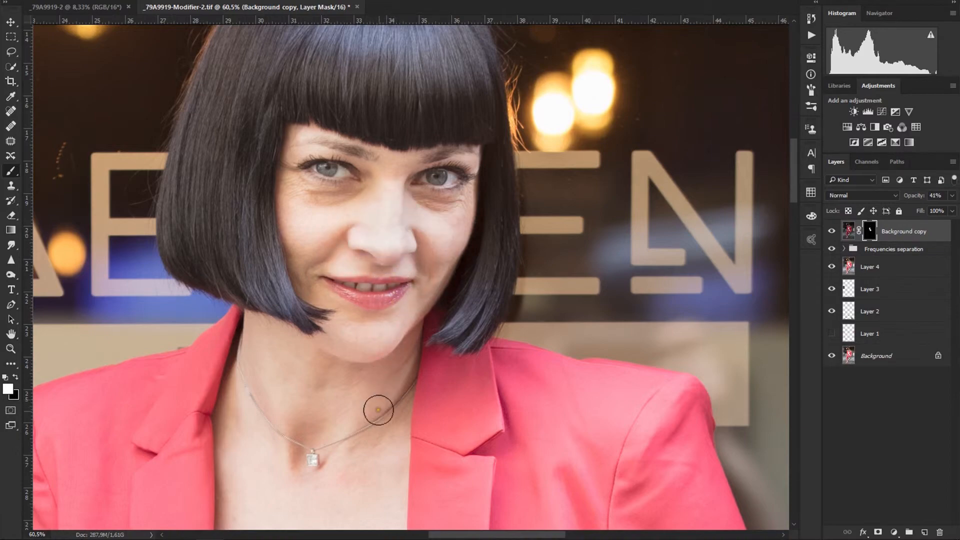
Try adjusting the Black amount of the Whites with a Selective Color adjustment layer, and delete that layer
left_click_drag(394, 380, 354, 399)
left_click_drag(355, 436, 363, 260)
left_click_drag(373, 374, 312, 187)
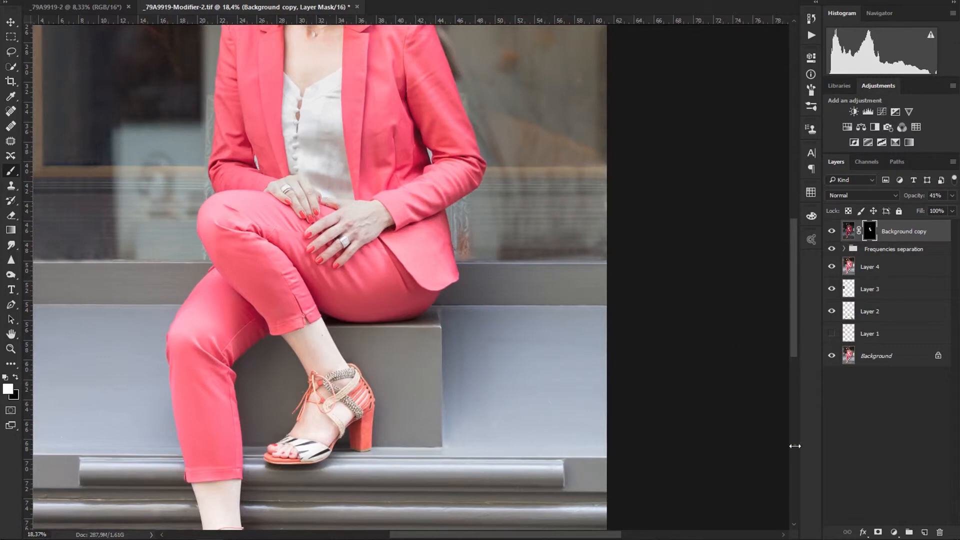
left_click(893, 531)
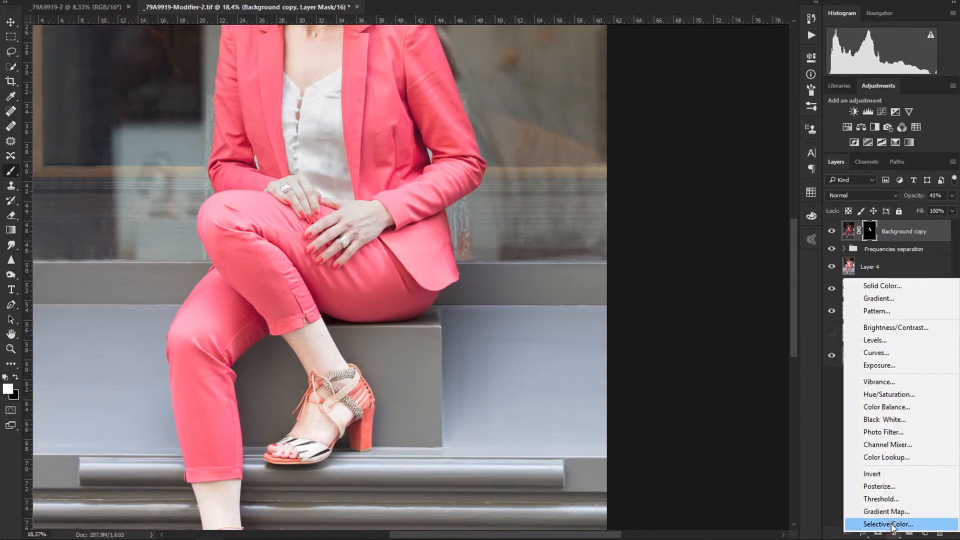
left_click(892, 525)
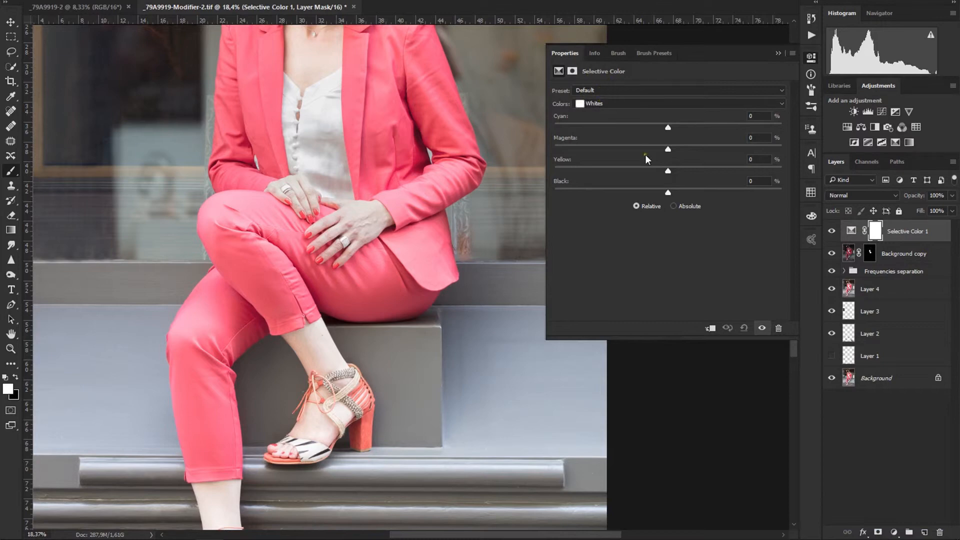
mouse_move(669, 194)
left_mouse_down()
mouse_move(747, 199)
mouse_move(671, 200)
left_mouse_up()
left_click_drag(401, 128, 380, 318)
left_click_drag(367, 222, 372, 74)
left_click_drag(369, 204, 363, 78)
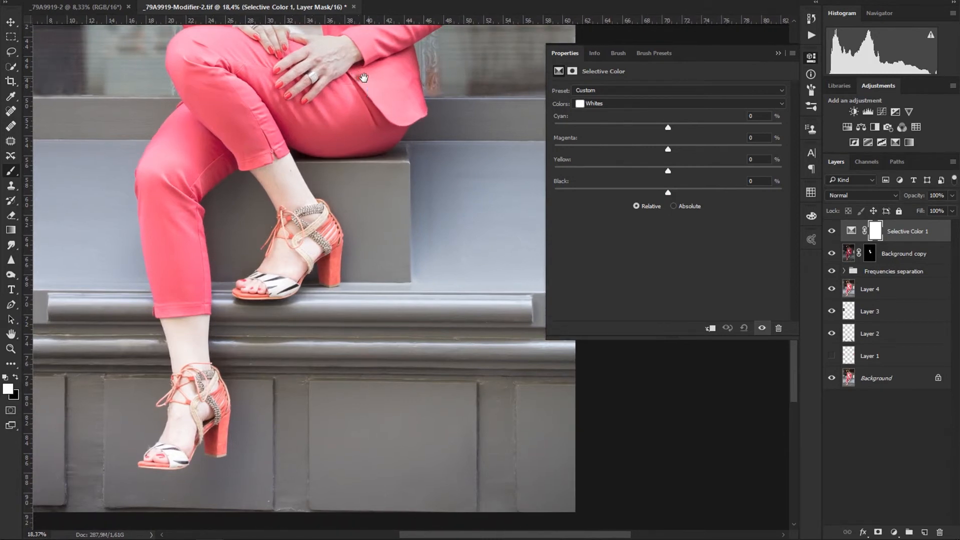
left_click(778, 53)
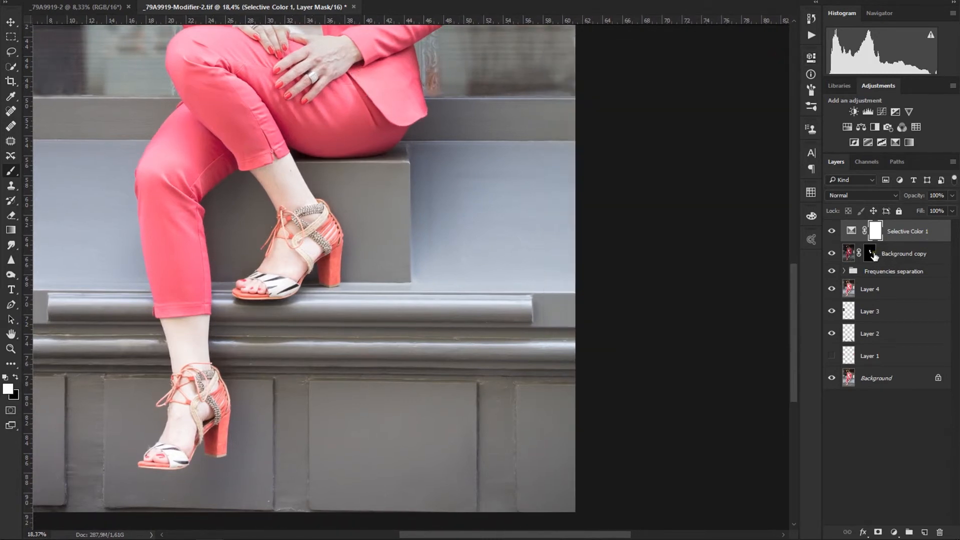
left_click_drag(856, 233, 939, 535)
Paint white on the Background copy layer's mask over both ankles and sandalled feet with an enlarged Brush
left_click(868, 238)
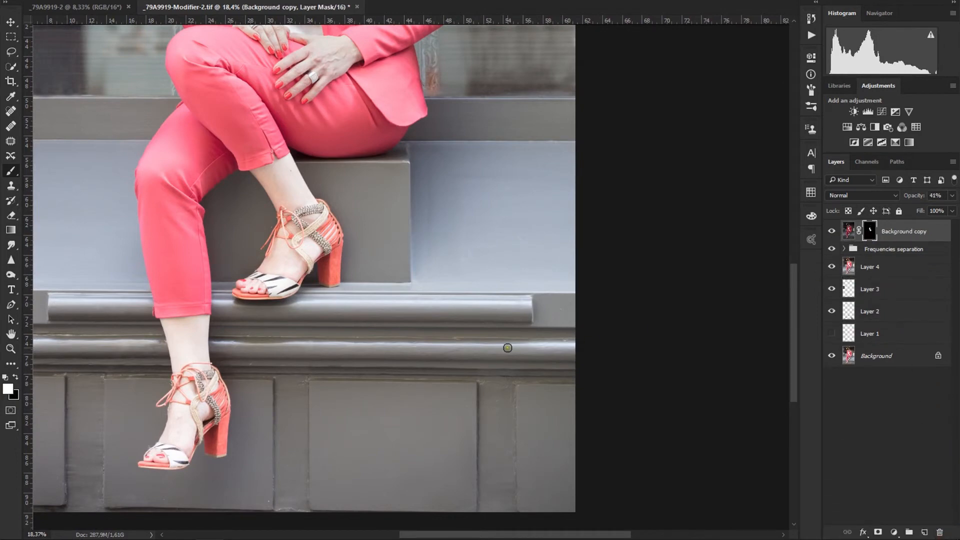
left_click_drag(140, 382, 177, 383)
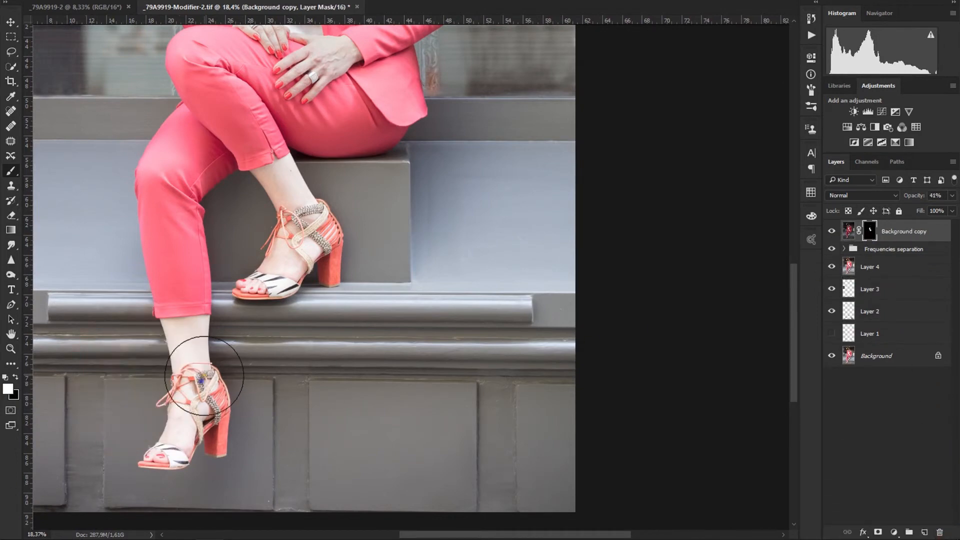
mouse_move(186, 344)
left_mouse_down()
mouse_move(176, 428)
mouse_move(163, 449)
mouse_move(194, 406)
mouse_move(182, 423)
left_mouse_up()
mouse_move(298, 249)
left_mouse_down()
mouse_move(297, 266)
mouse_move(310, 204)
mouse_move(253, 317)
left_mouse_up()
left_click_drag(186, 453, 207, 350)
left_click_drag(270, 242, 296, 483)
mouse_move(323, 254)
left_mouse_down()
mouse_move(321, 417)
mouse_move(284, 394)
mouse_move(277, 404)
left_mouse_up()
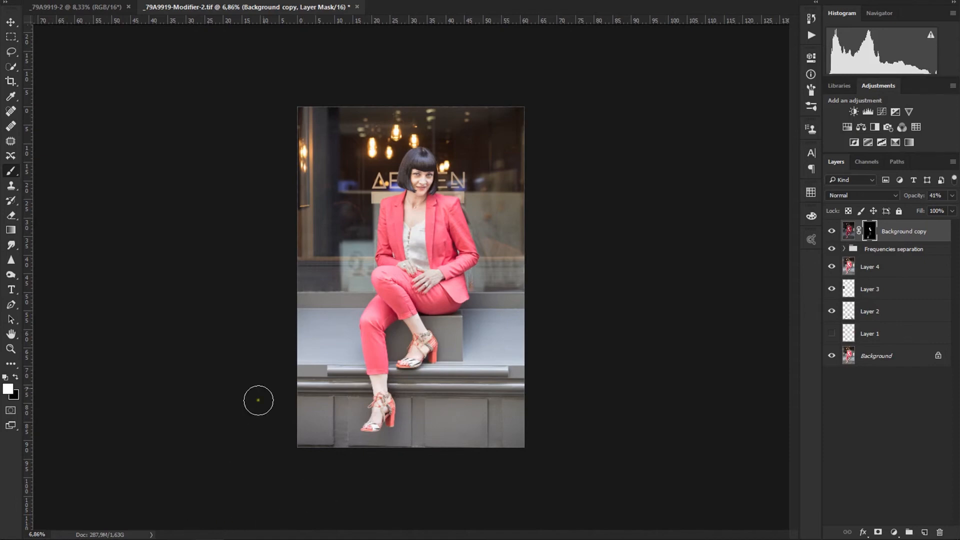
Switch to Lightroom and inspect the face, sandals, hands and blouse in the underexposed virtual copy of _79A9919.CR2
left_click_drag(406, 243, 475, 263)
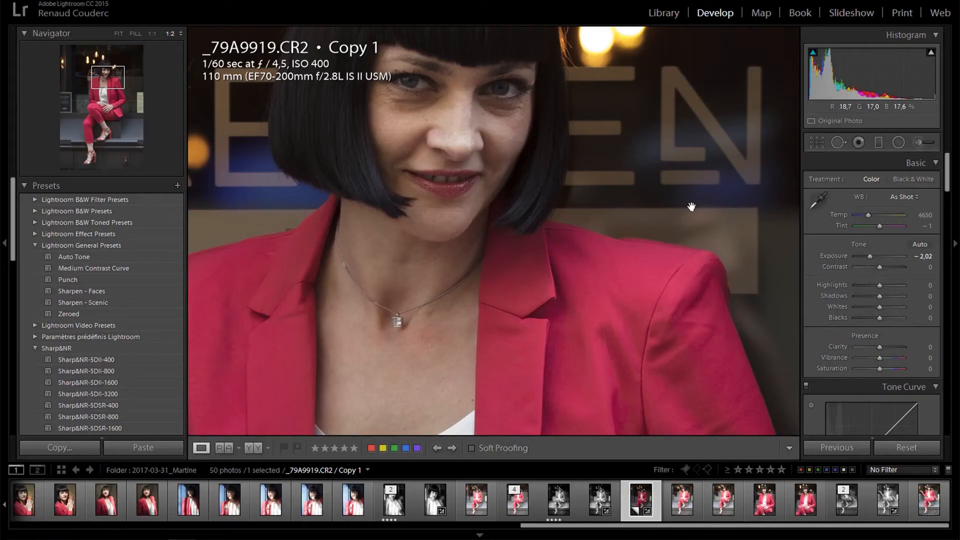
scroll(611, 309, "down", 12)
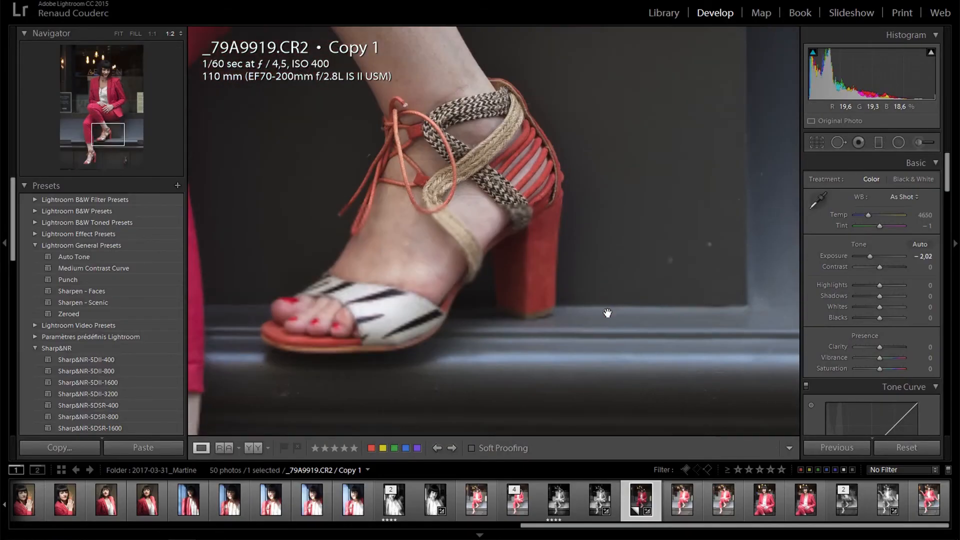
scroll(604, 310, "up", 7)
scroll(579, 289, "up", 2)
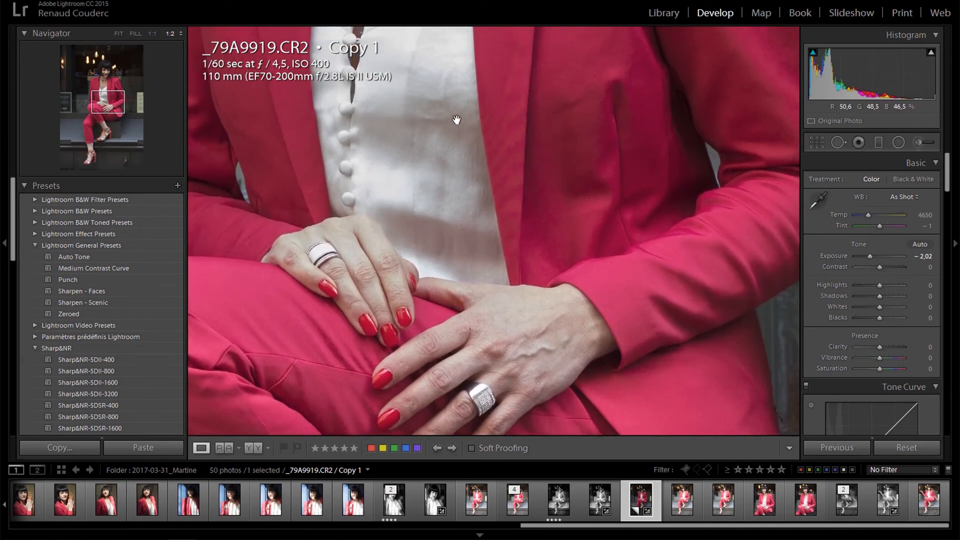
left_click_drag(402, 81, 424, 235)
left_click_drag(476, 163, 461, 220)
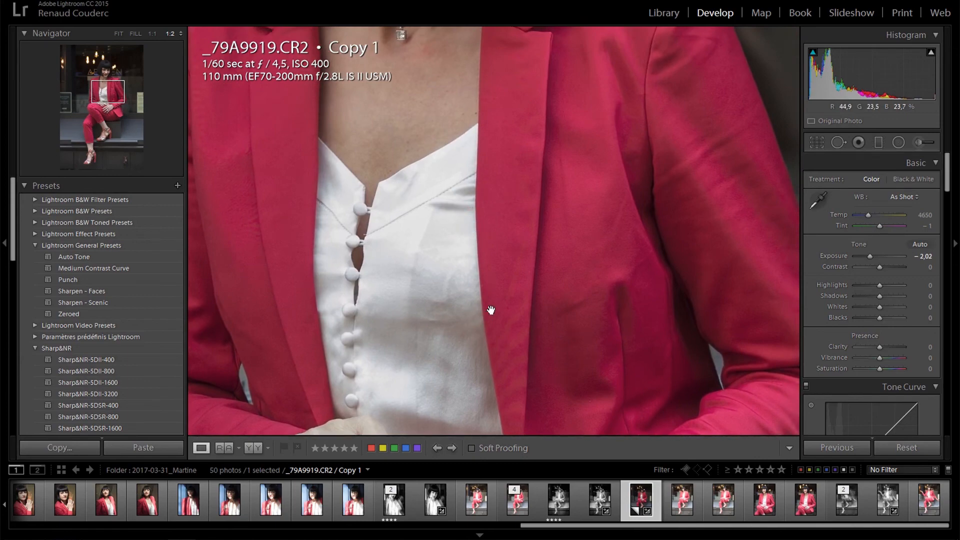